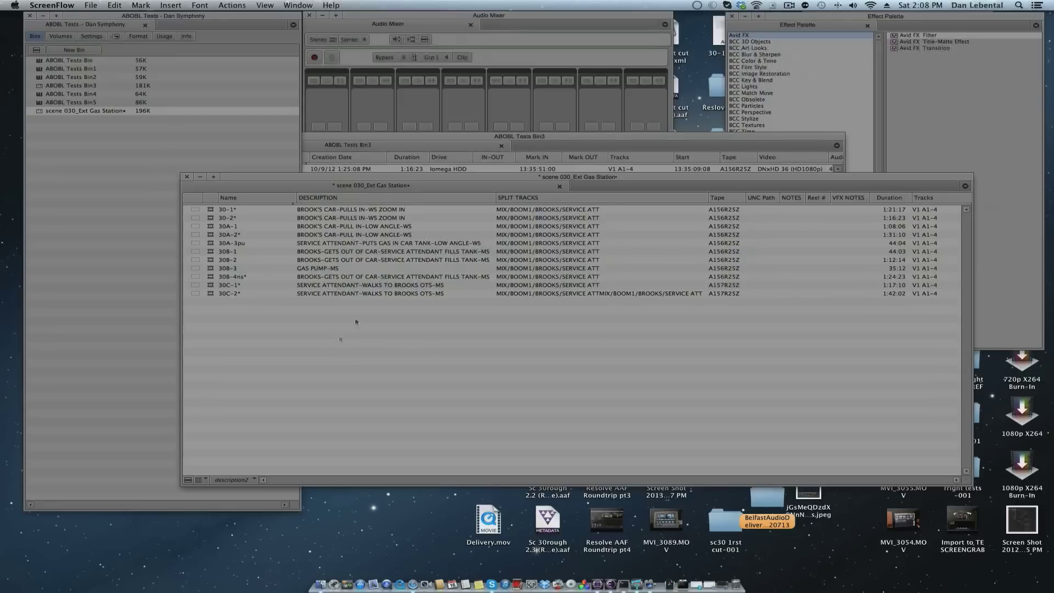
Build a sequence from all eleven scene 030 clips and rename it from Untitled Sequence.02 to SC30Roundtrip
left_click(337, 179)
left_click_drag(337, 179, 313, 176)
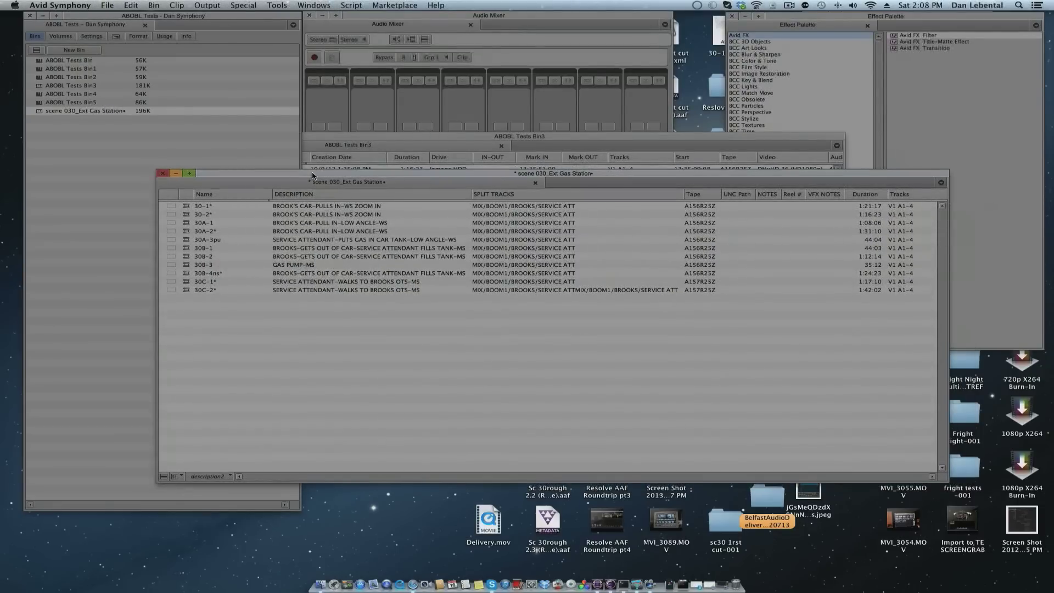
key("super+a")
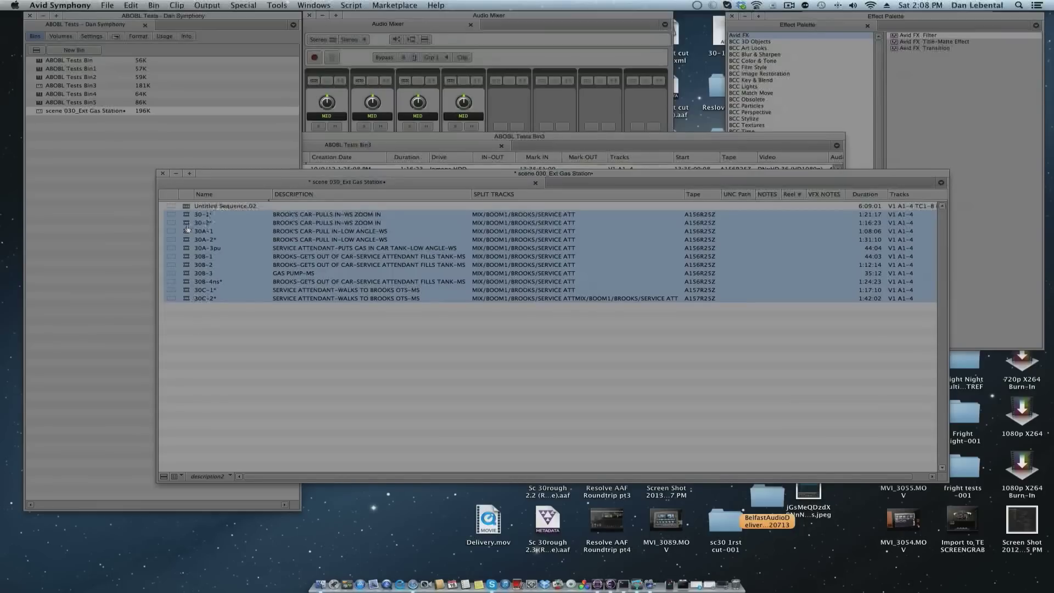
left_click(216, 206)
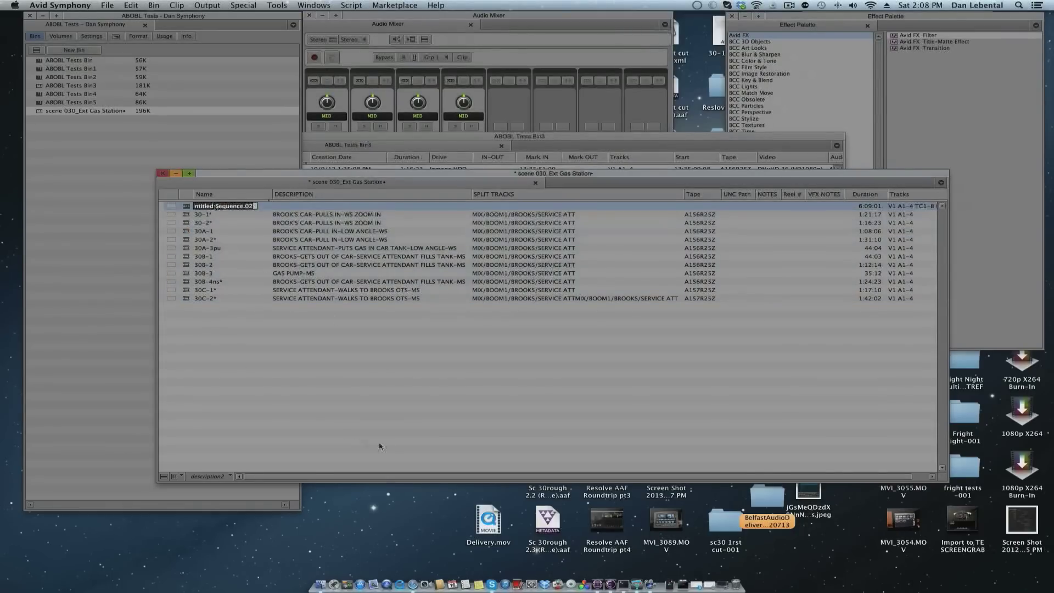
type("SC30Roundtrip")
left_click(218, 364)
left_click(187, 208)
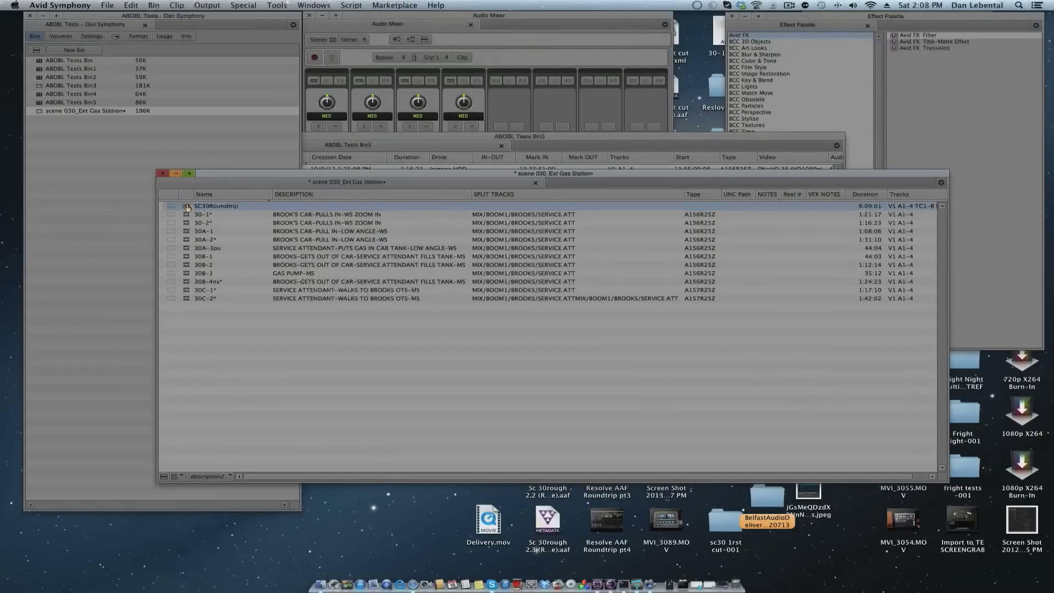
Start exporting the sequence using the Send To QT Movie export preset
left_click(106, 6)
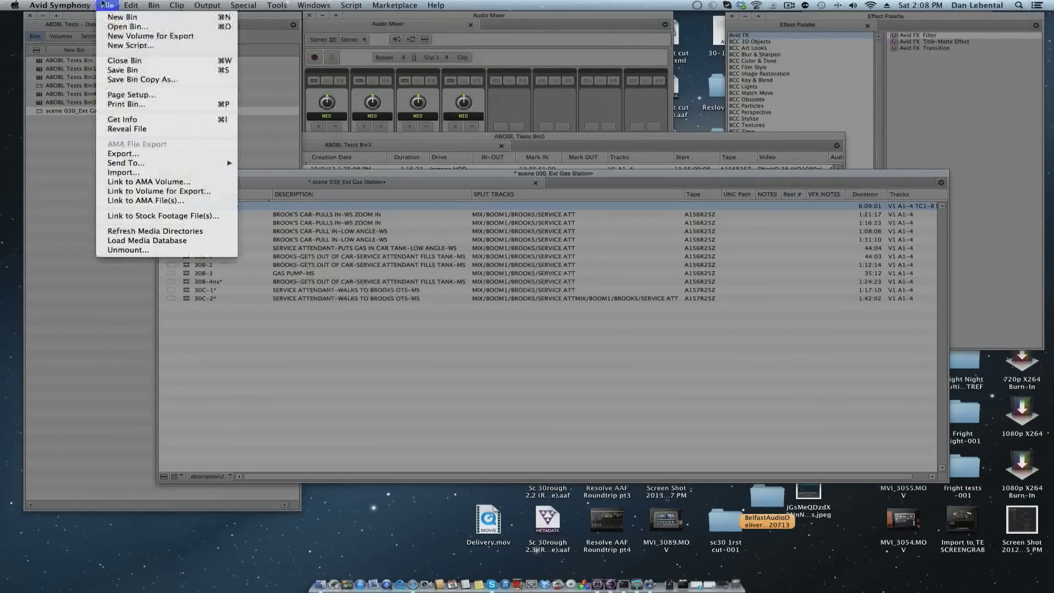
left_click(114, 155)
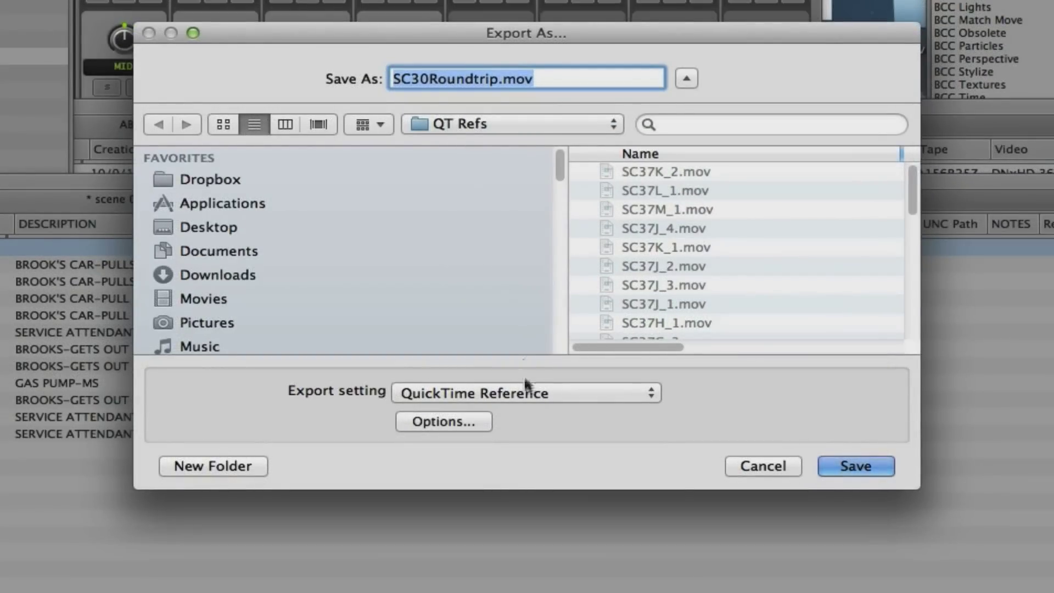
left_click(530, 389)
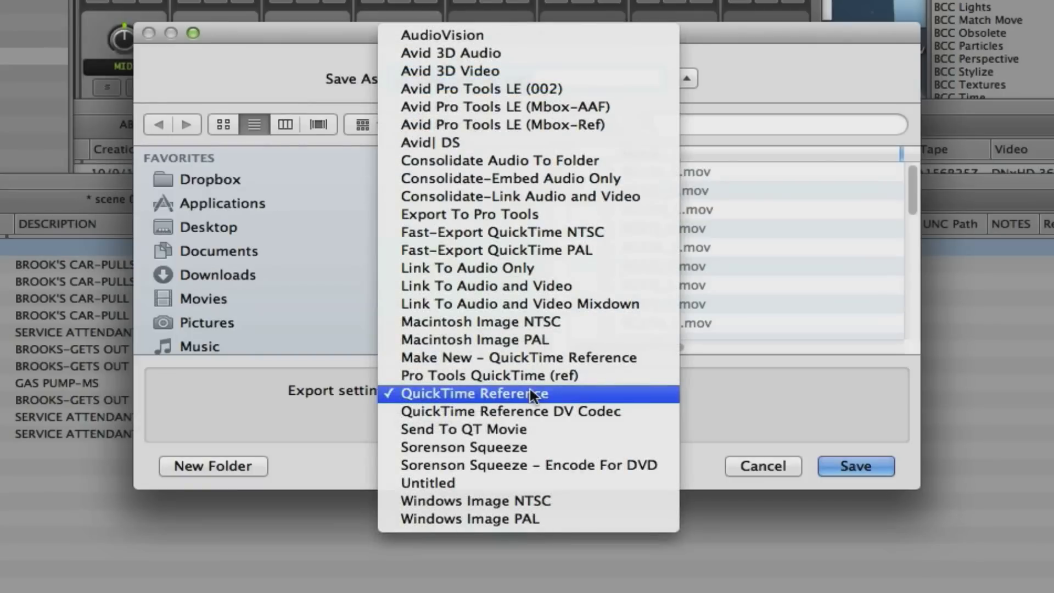
left_click(543, 430)
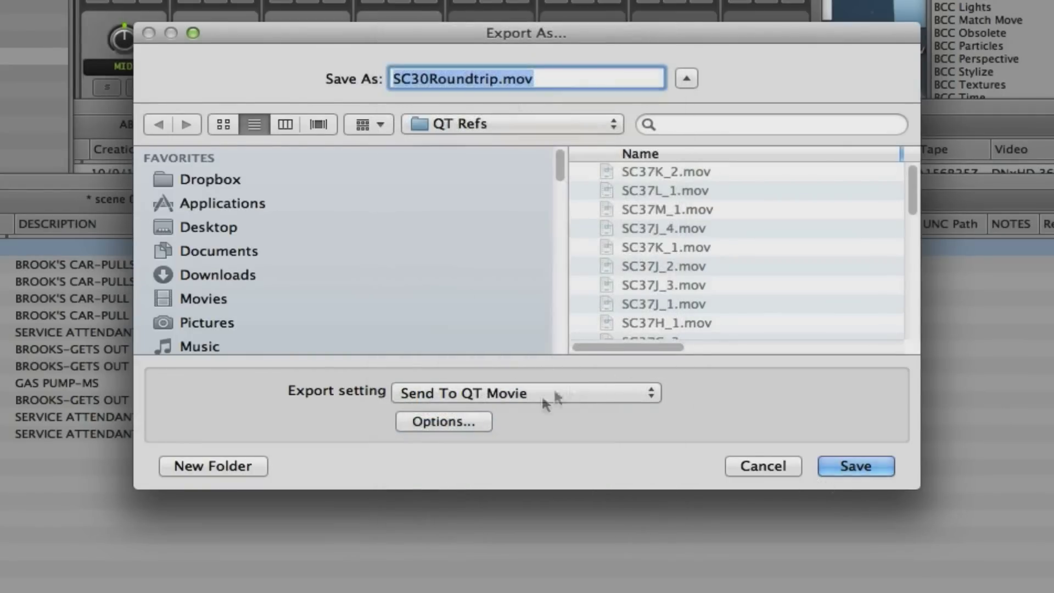
Set the export format to AAF, turn off enabled-tracks-only and Edit Protocol, and include all video and audio tracks
left_click(471, 422)
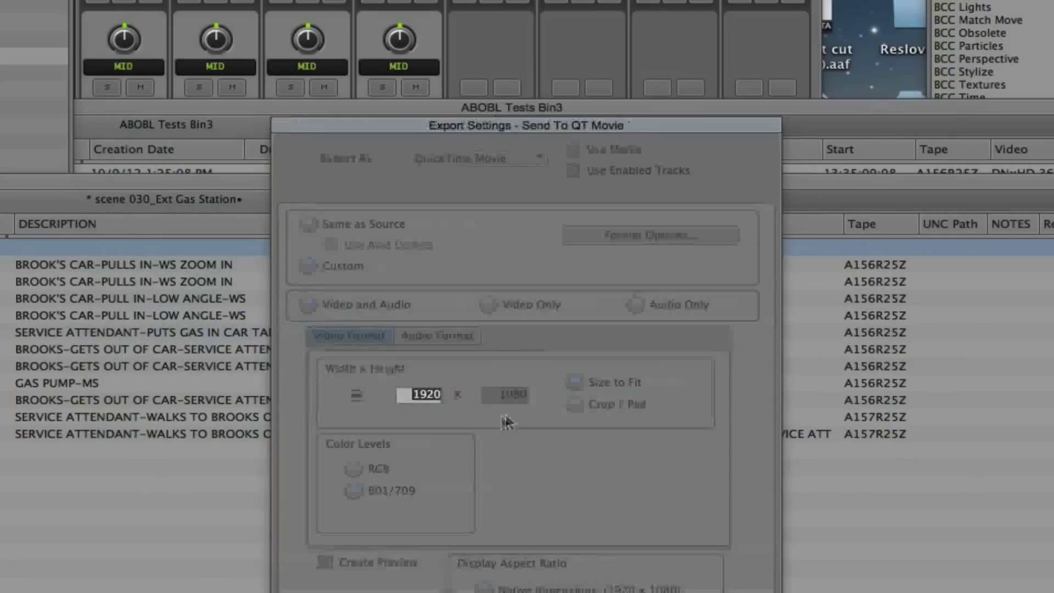
left_click(508, 159)
left_click(488, 181)
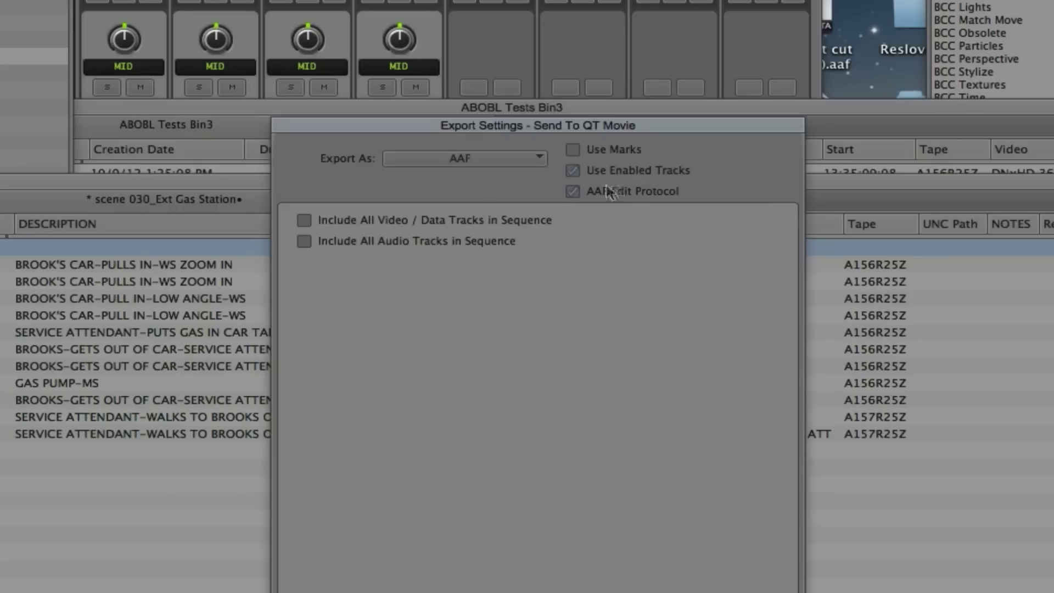
left_click(572, 170)
left_click(574, 188)
left_click(303, 220)
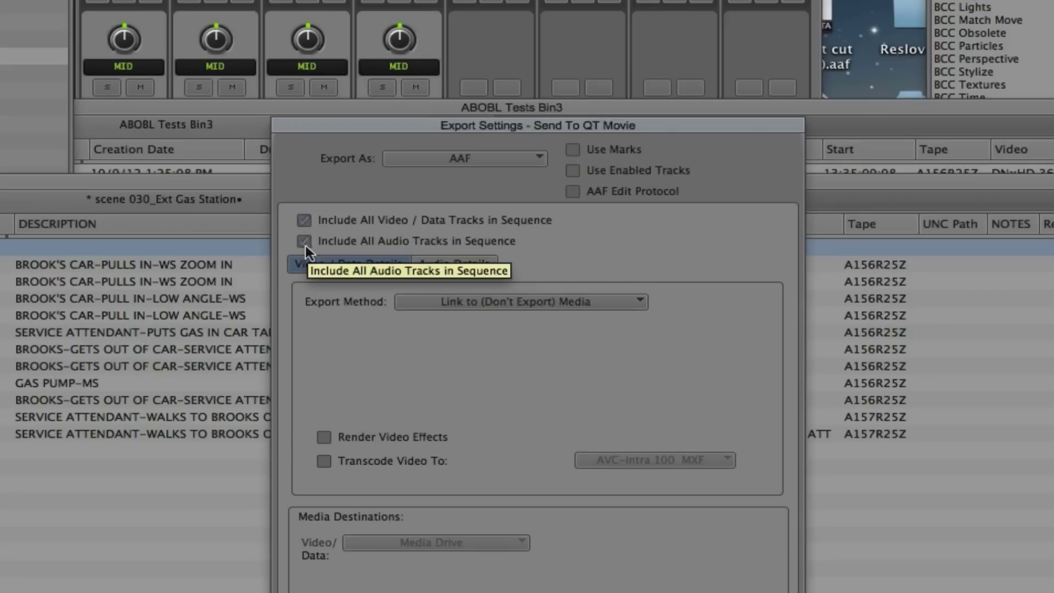
left_click(304, 242)
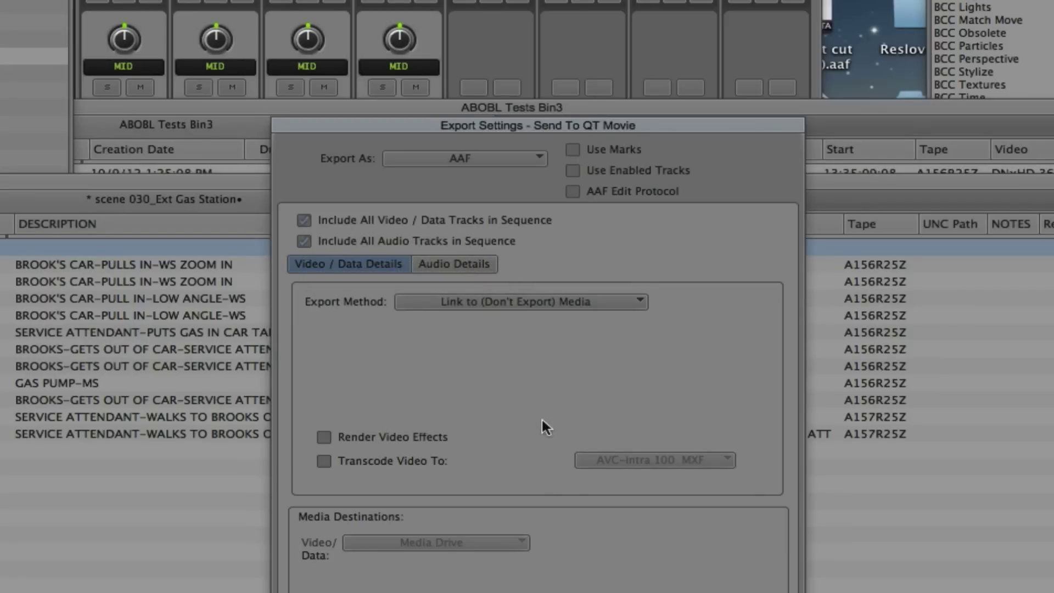
Review the audio and video export options, keep Link to Media, and accept the AAF settings
left_click(455, 265)
left_click(379, 258)
left_click(453, 266)
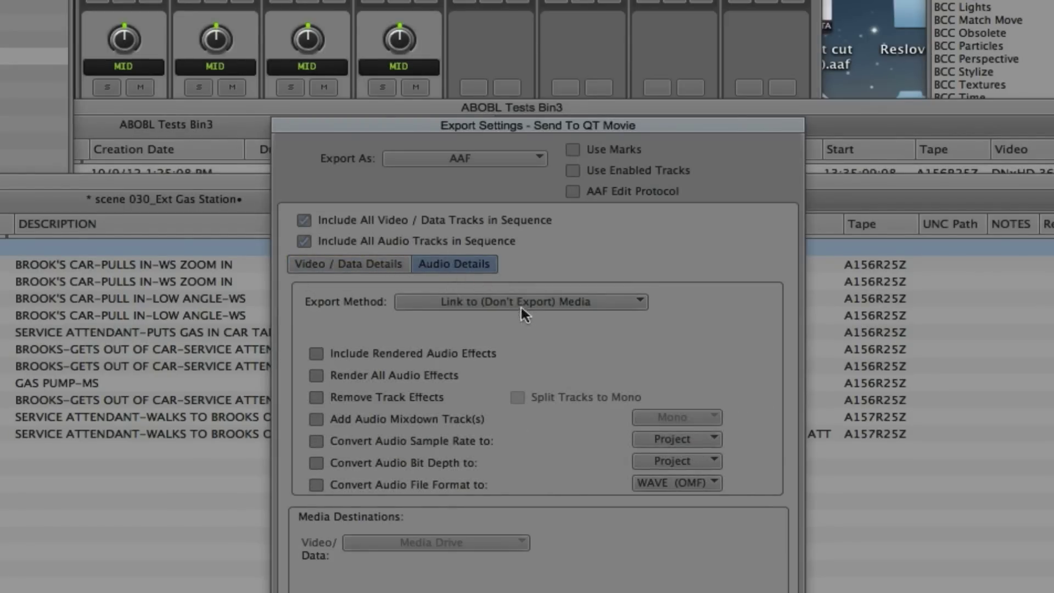
left_click(362, 261)
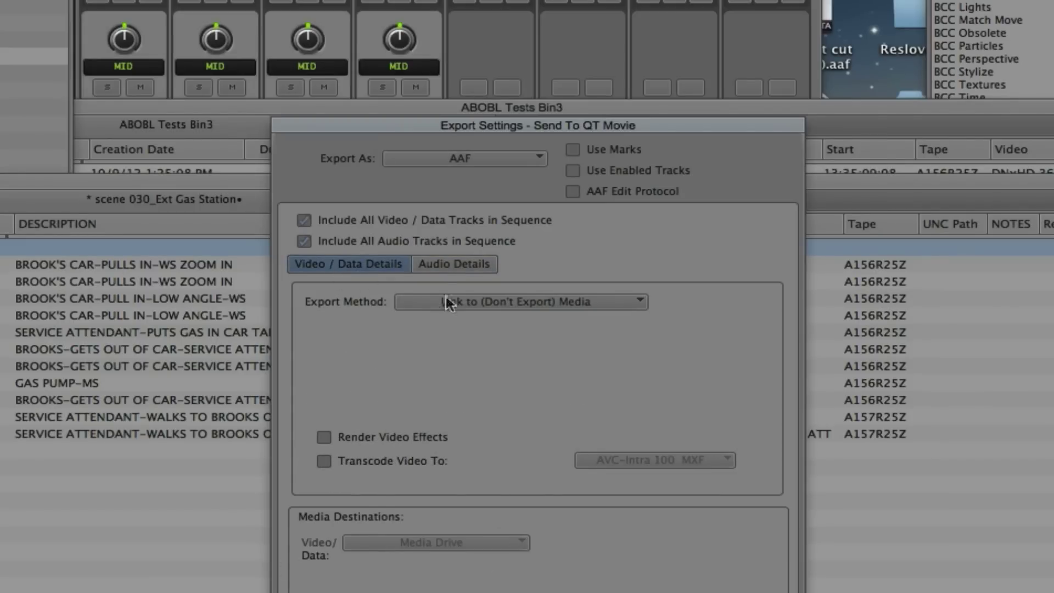
left_click(433, 262)
left_click(367, 263)
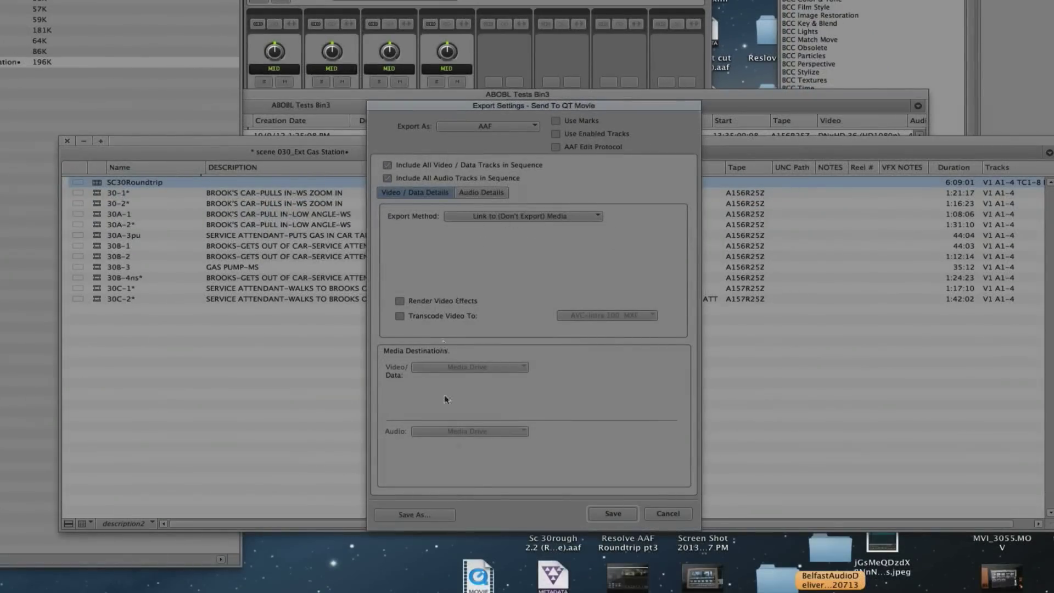
left_click(609, 515)
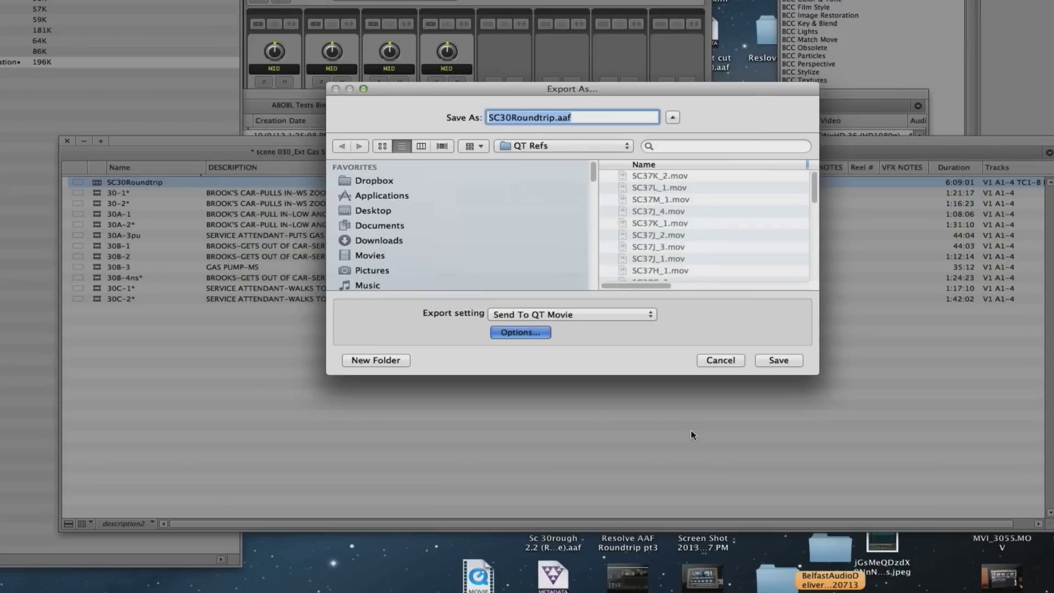
Save SC30Roundtrip.aaf to the Desktop
left_click(382, 210)
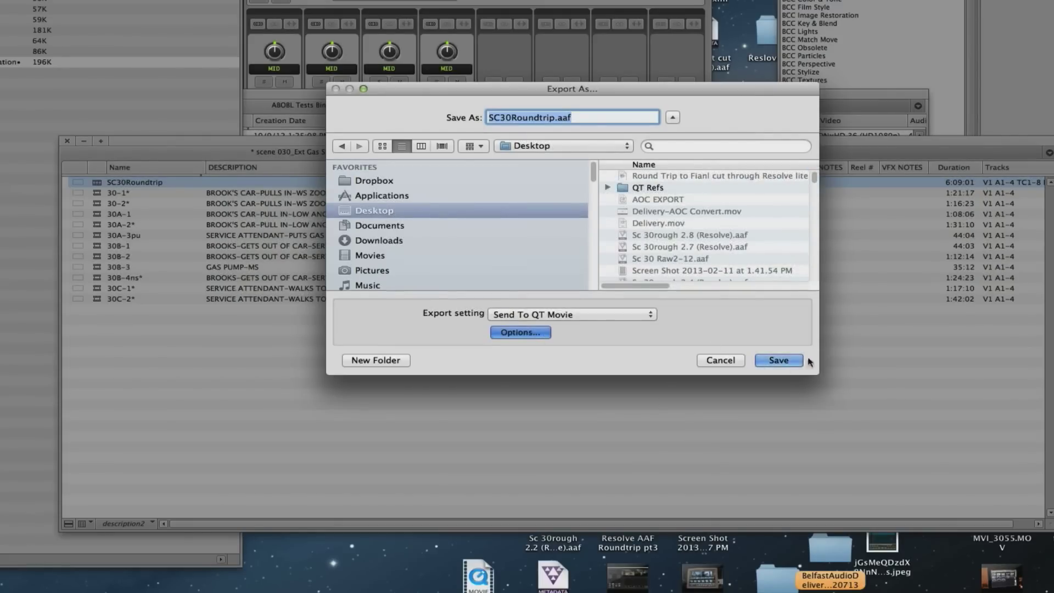
left_click(791, 361)
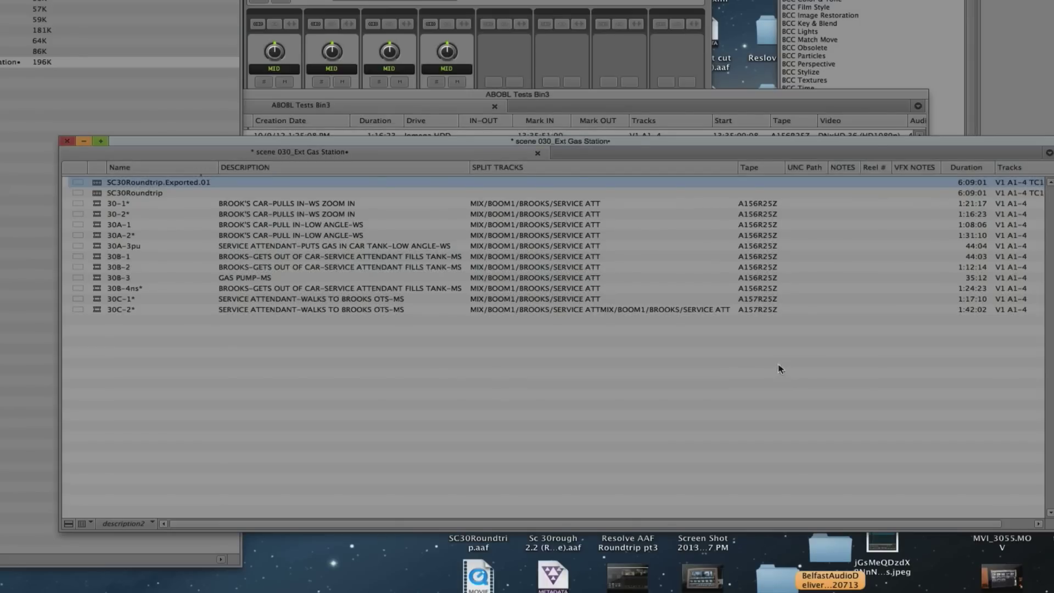
left_click(11, 0)
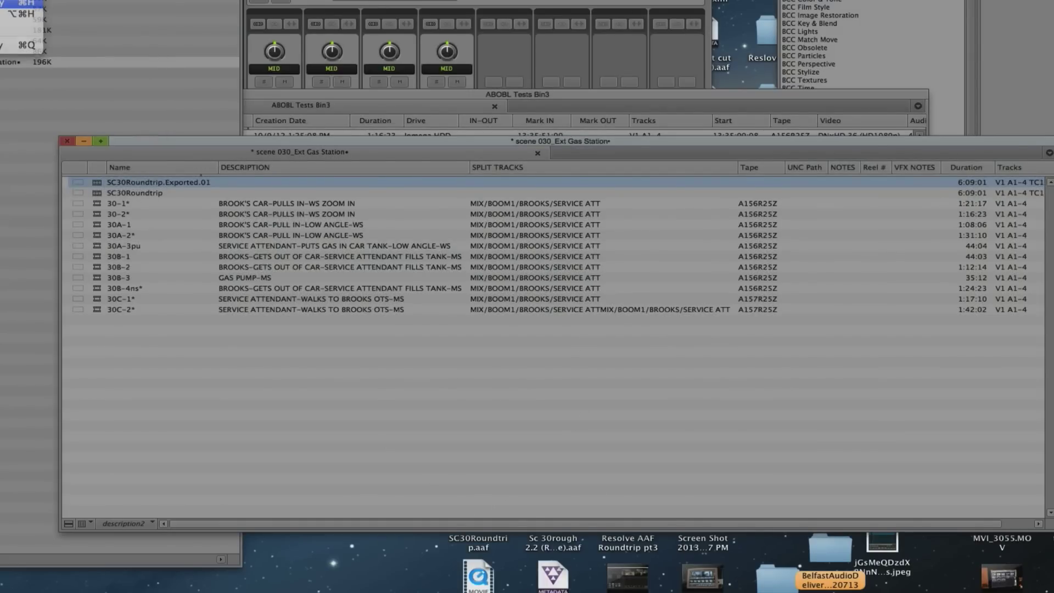
Hide Avid Symphony, open a Resolve project, and go to the Conform page
left_click(11, 52)
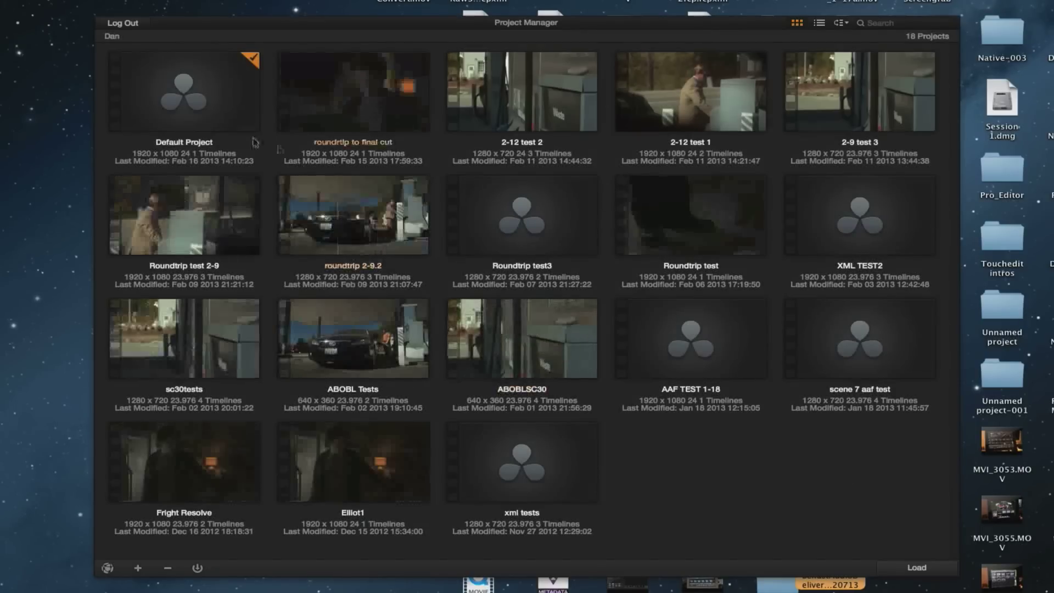
double_click(254, 142)
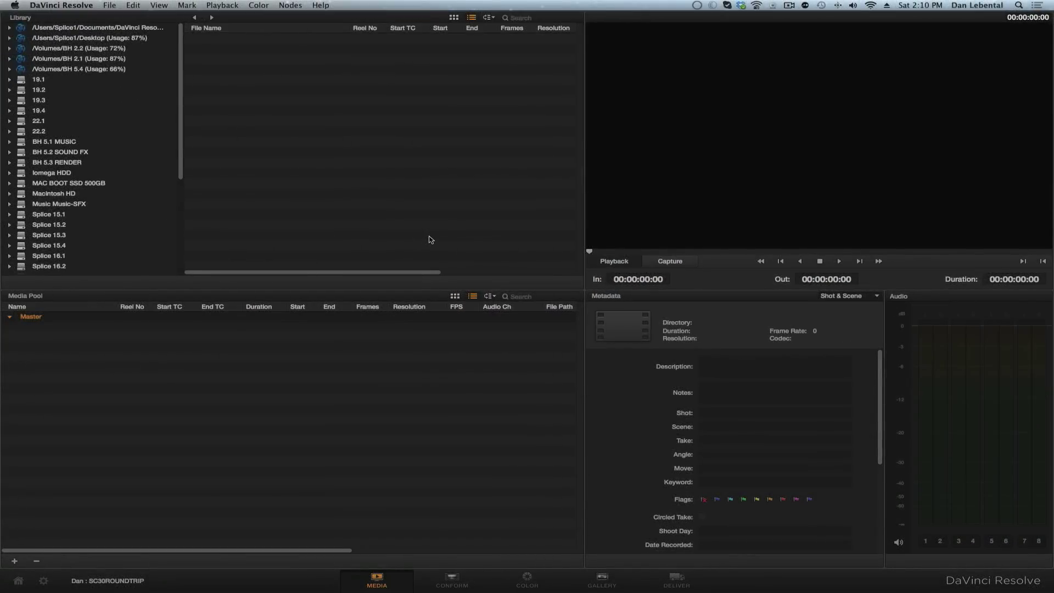
left_click(452, 580)
Import SC30Roundtrip.aaf via Import AAF, EDL, XML and confirm the load settings
left_click(108, 7)
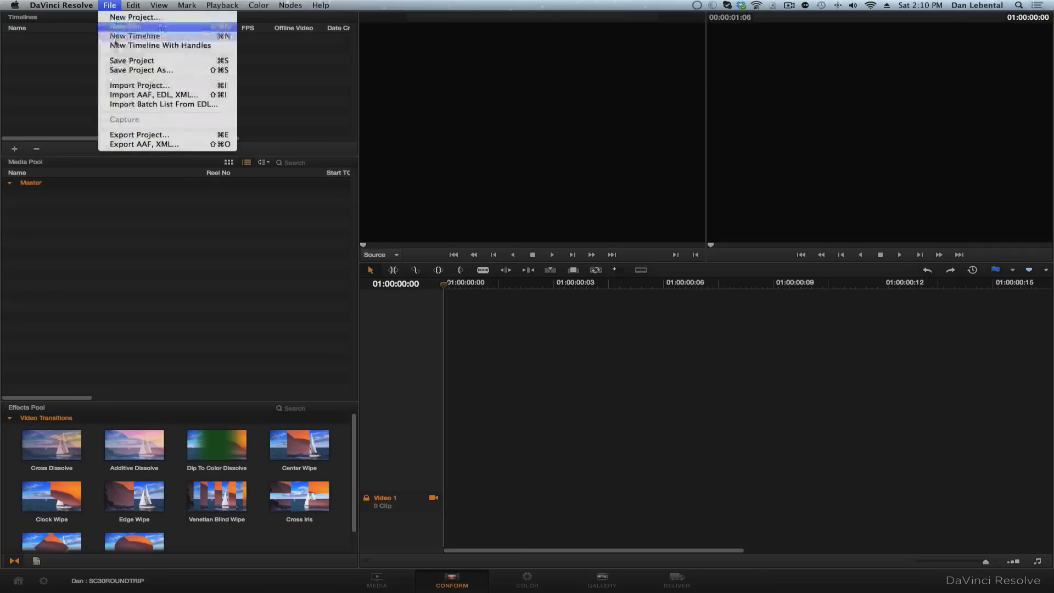
left_click(128, 102)
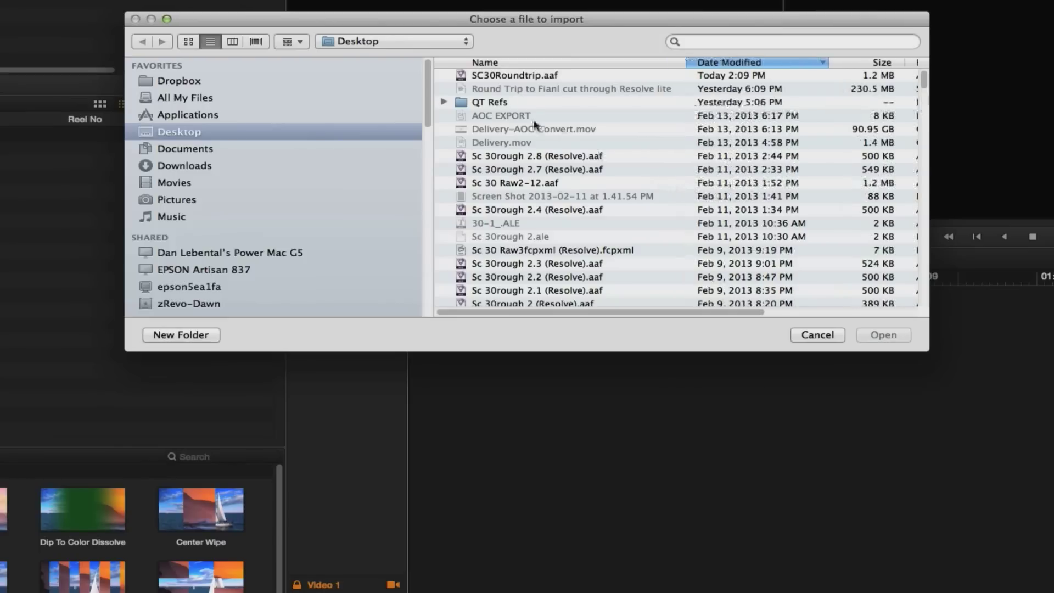
left_click(502, 75)
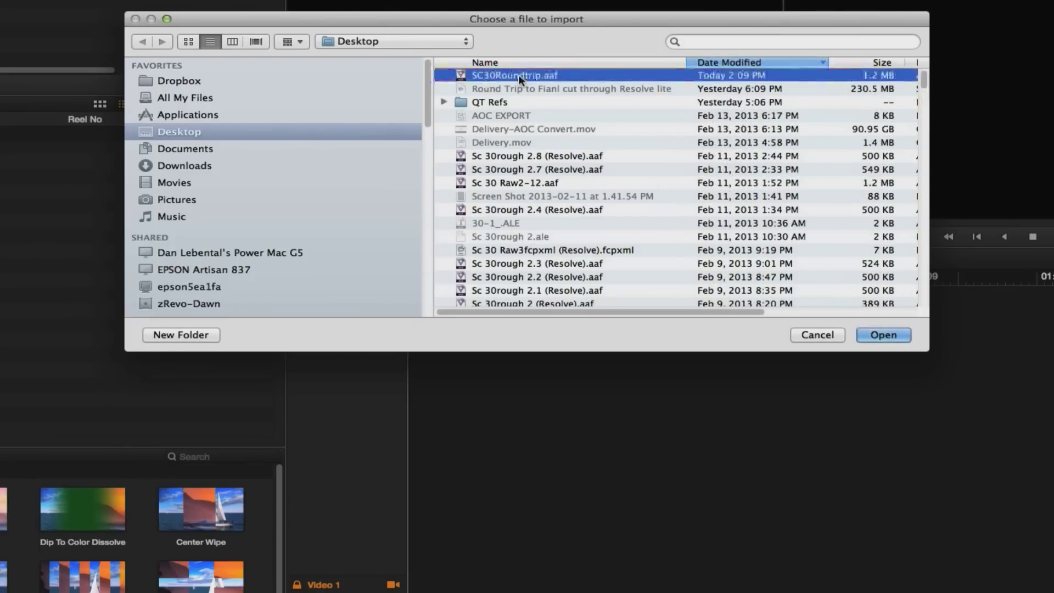
left_click(885, 336)
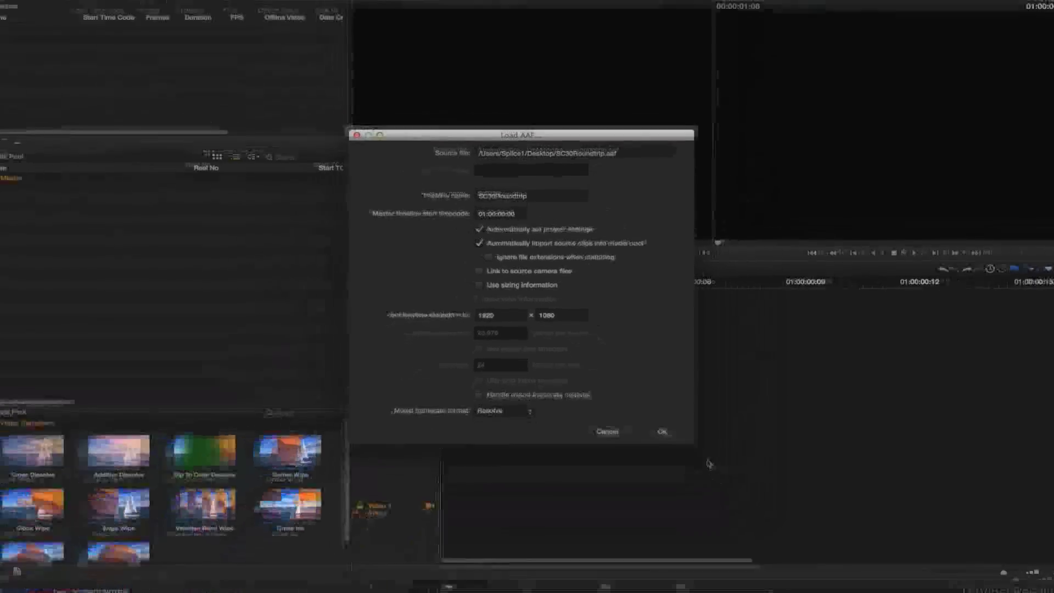
key("Return")
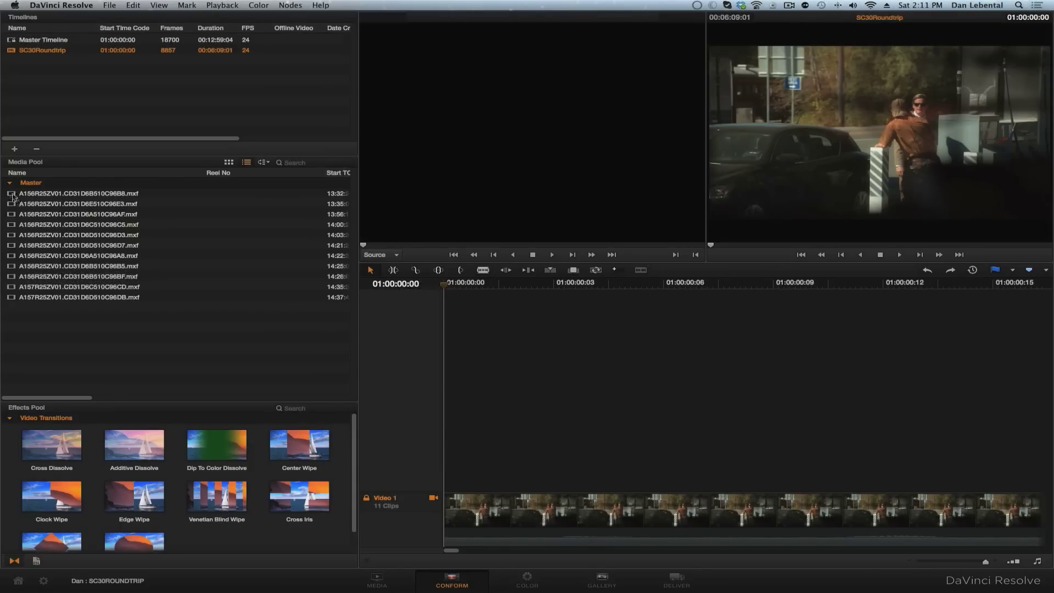
Load clips two through five in the Source viewer and play the fifth to read its slate
double_click(16, 203)
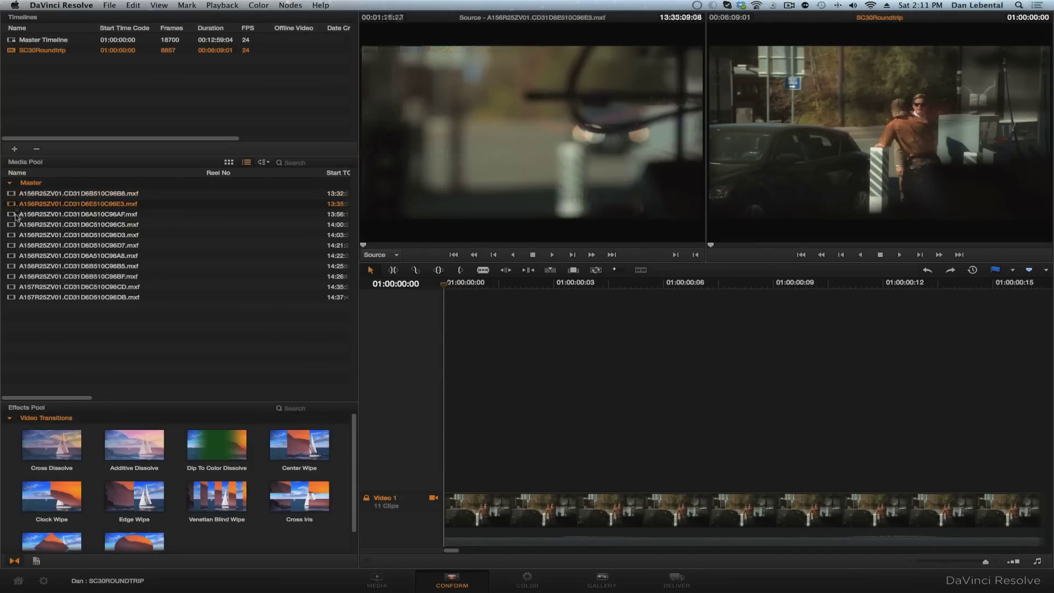
double_click(15, 215)
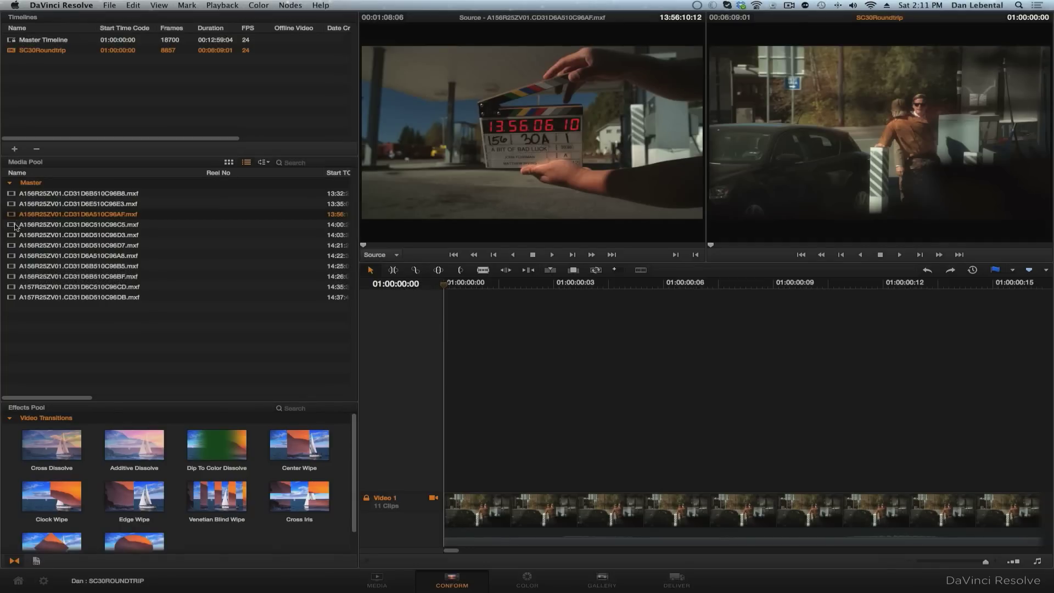
double_click(16, 225)
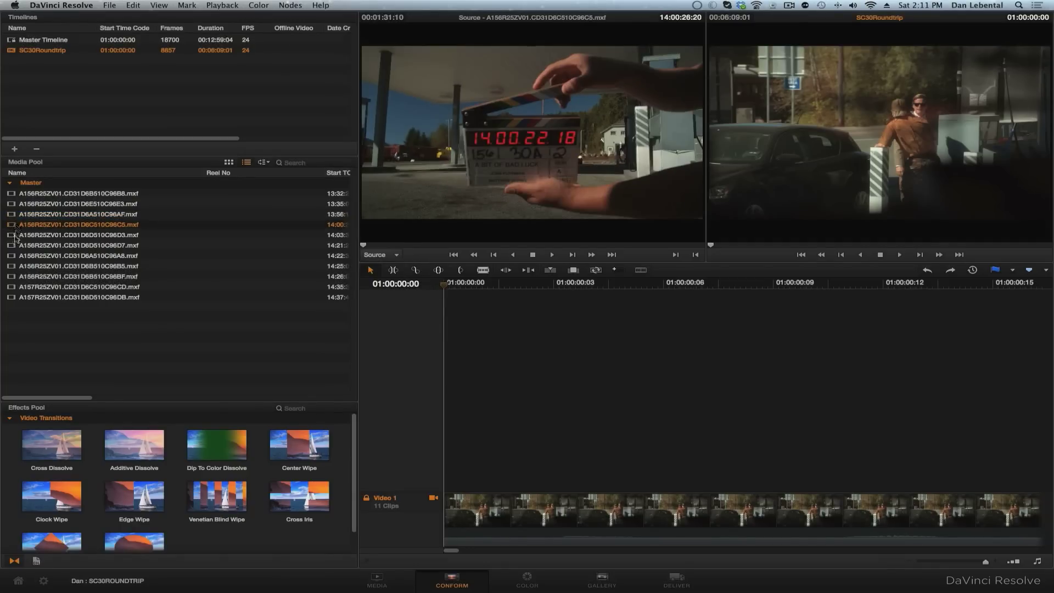
double_click(14, 236)
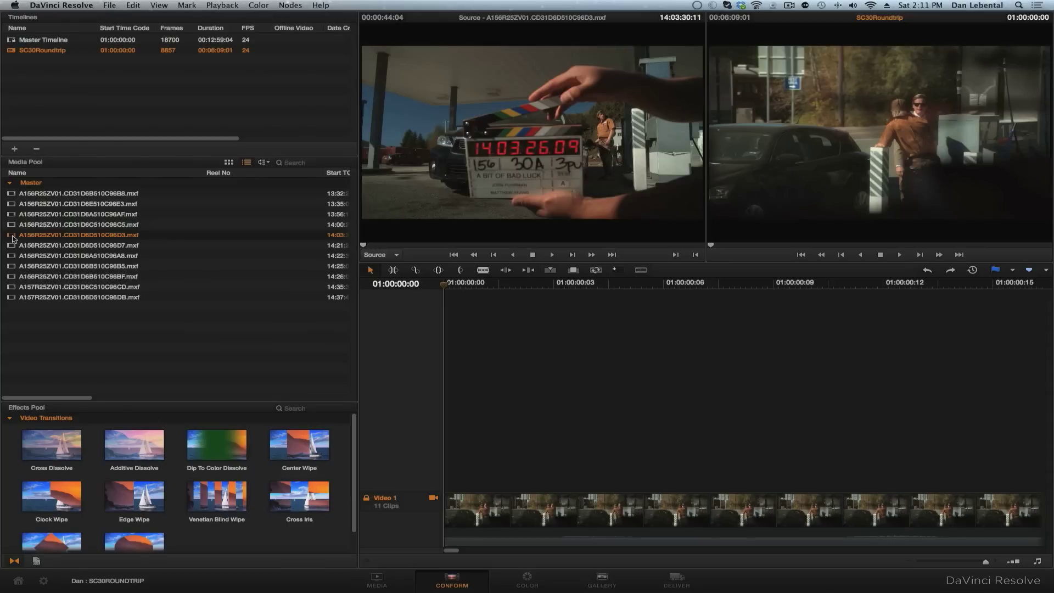
key("space")
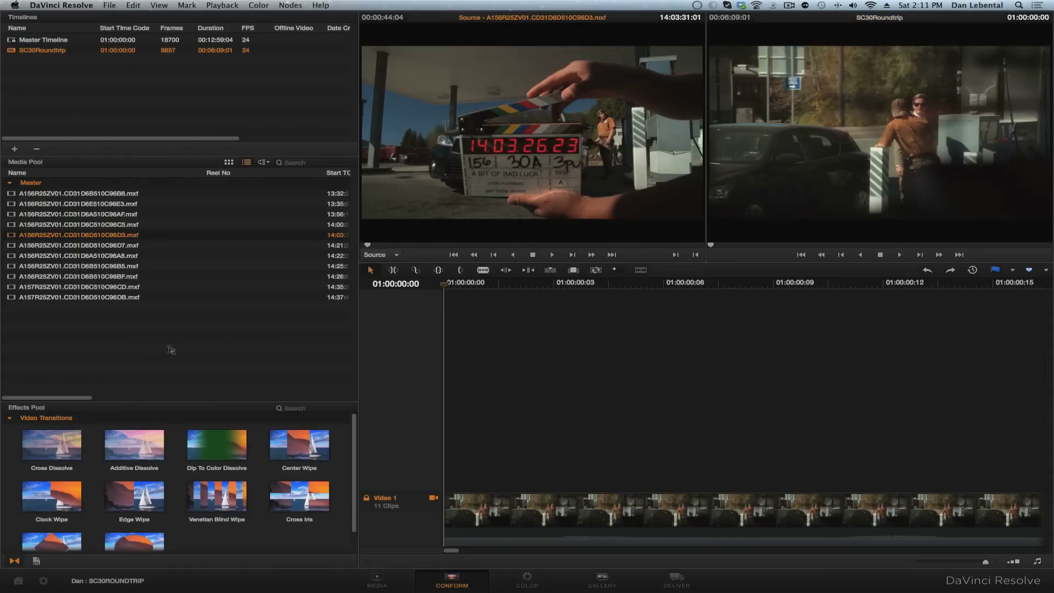
Select every clip in the Master bin and make the SC30Roundtrip timeline viewer active
left_click(126, 340)
key("super+a")
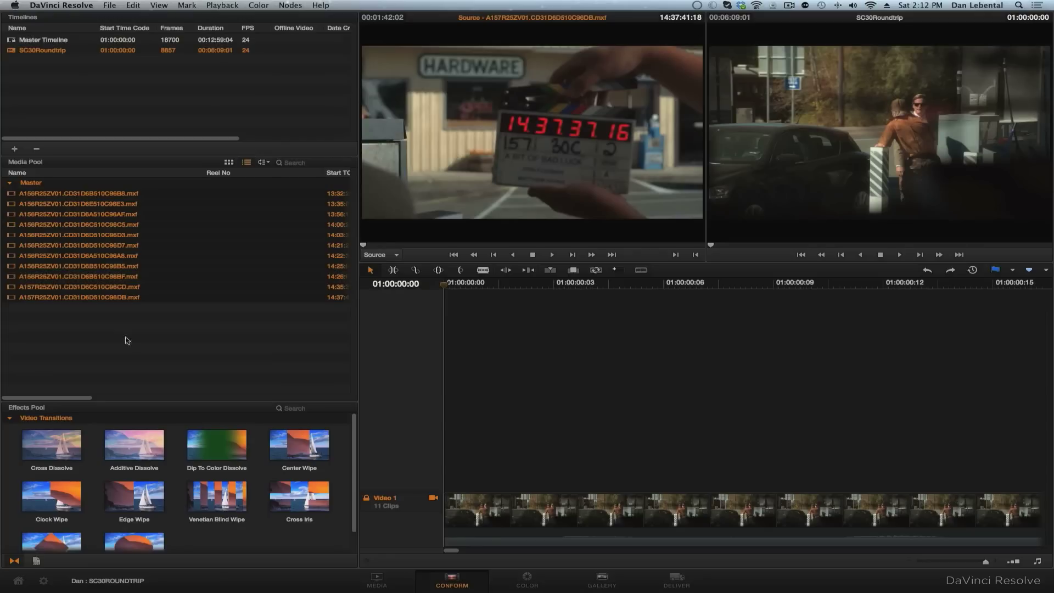
key("q")
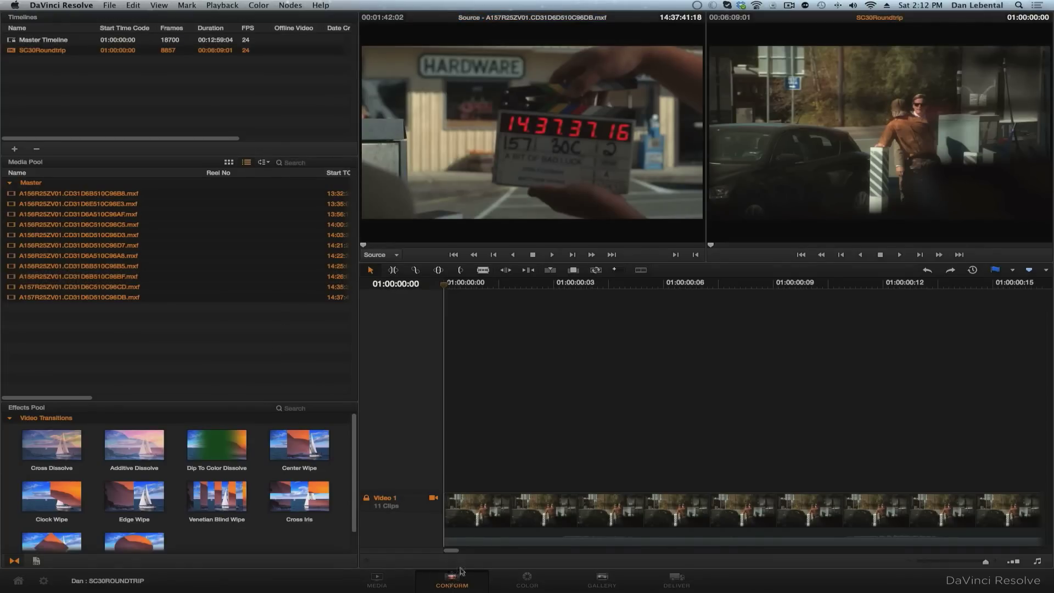
left_click(383, 582)
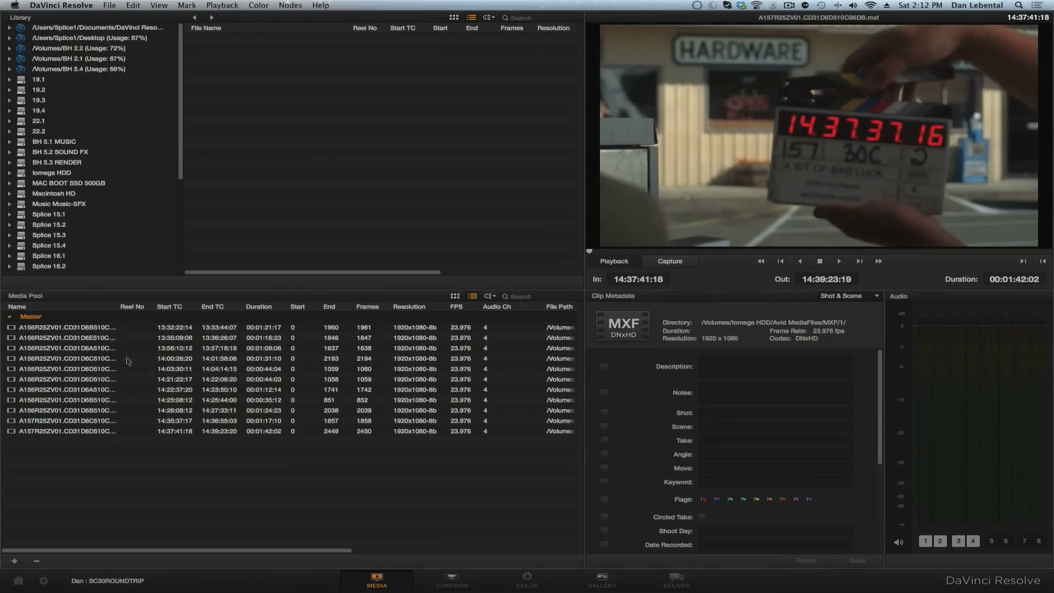
Enter Shot names 30 and 30-2 for the first two clips, scrubbing to the second clip's slate
left_click(21, 328)
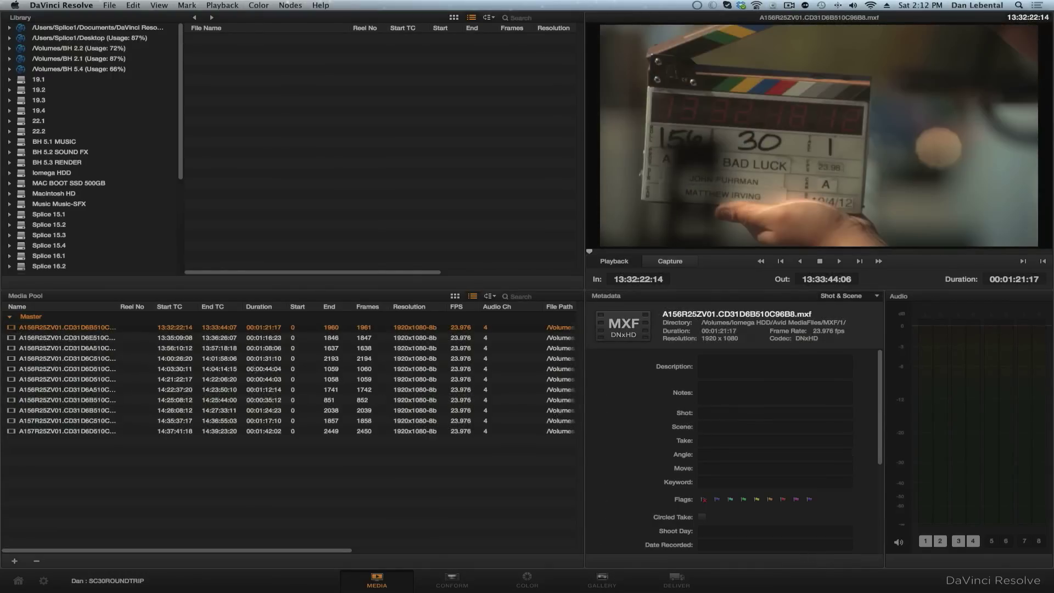
left_click(726, 417)
type("30-1")
left_click(12, 338)
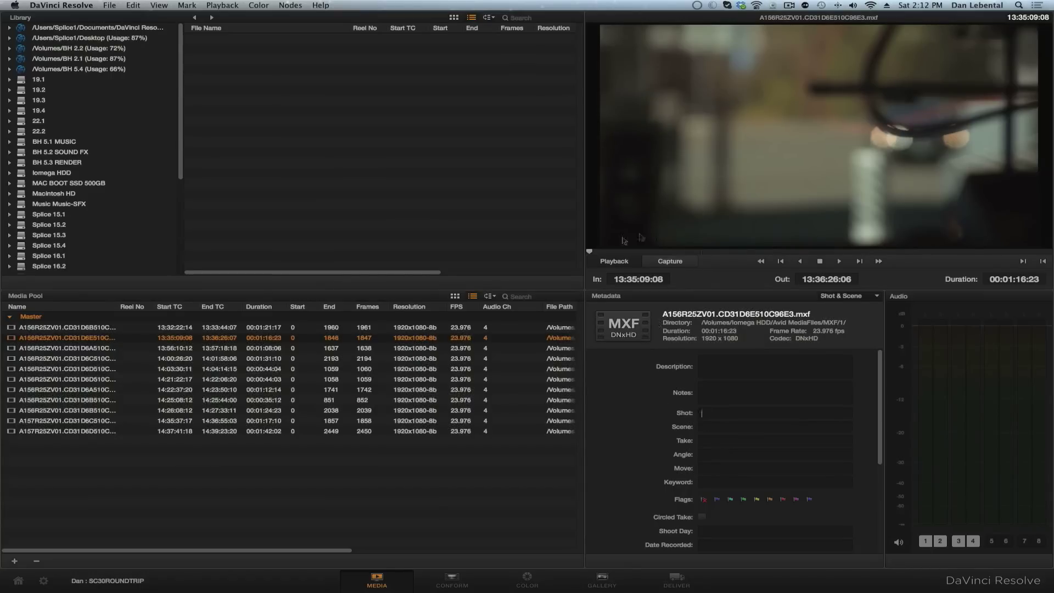
left_click(597, 254)
left_click_drag(597, 254, 625, 256)
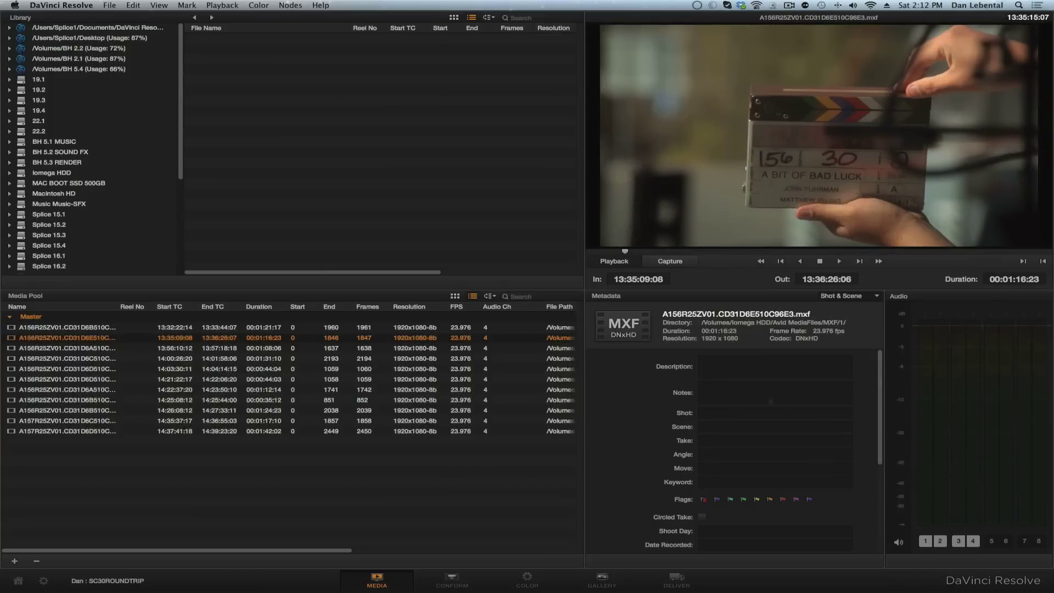
left_click(716, 411)
type("30-2")
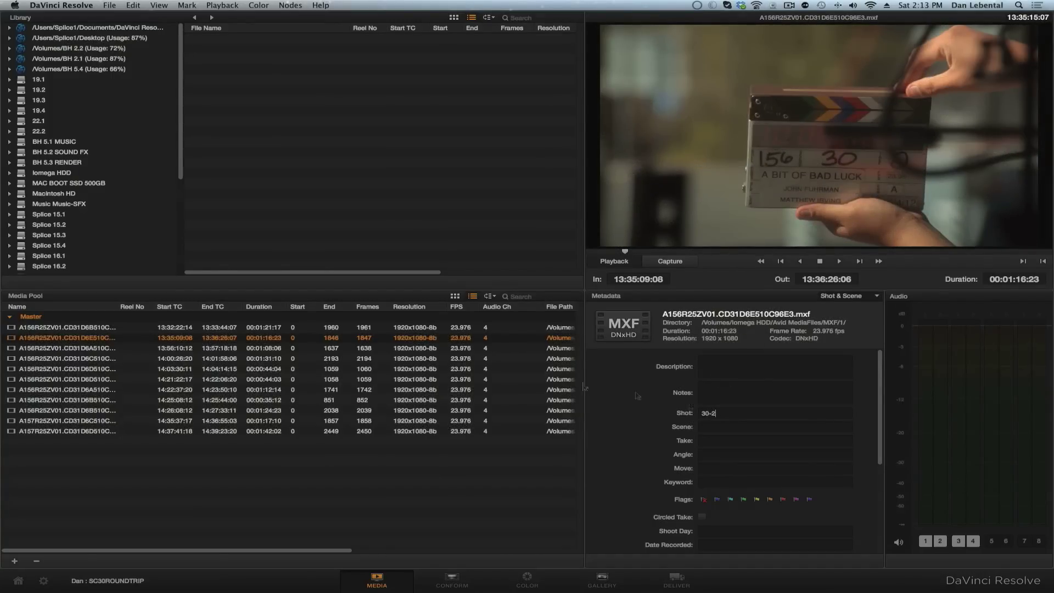
Confirm the 30B-2 Shot name on the 14:22:37:20 clip and clear the clip selection
left_click(13, 349)
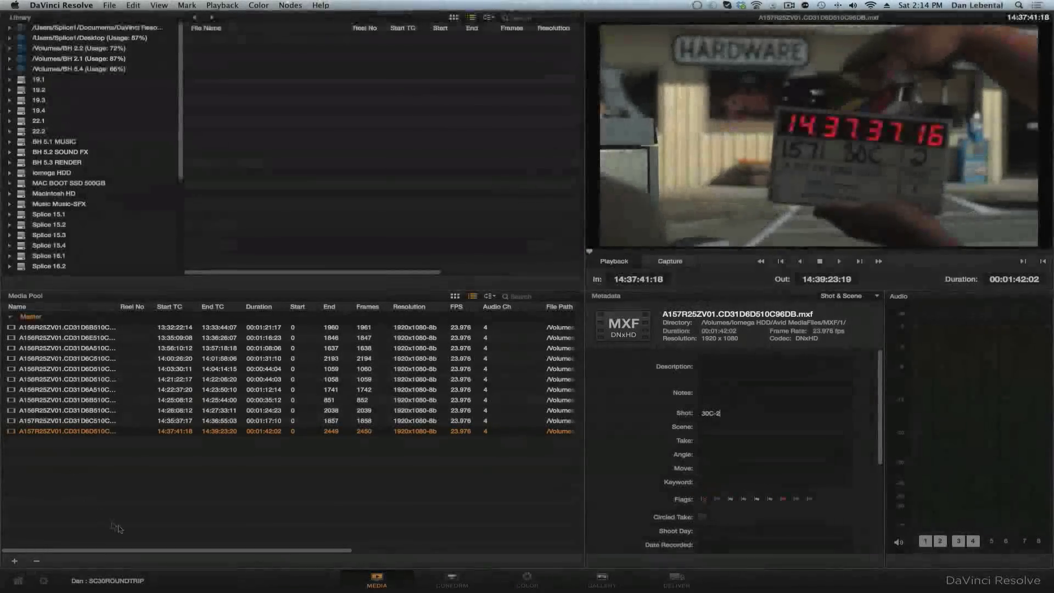
left_click(117, 528)
left_click(379, 392)
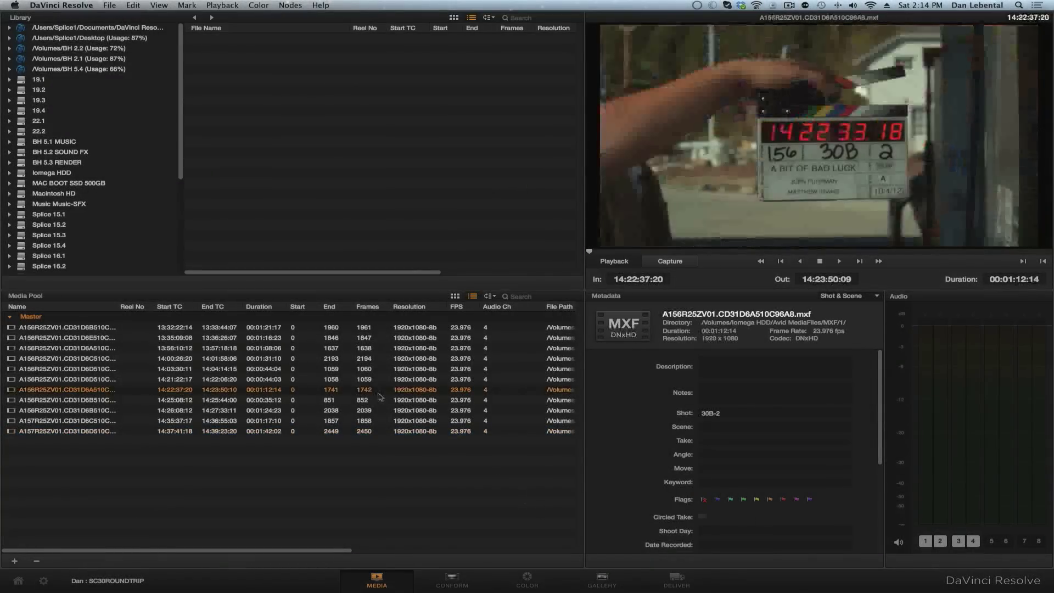
left_click(164, 463)
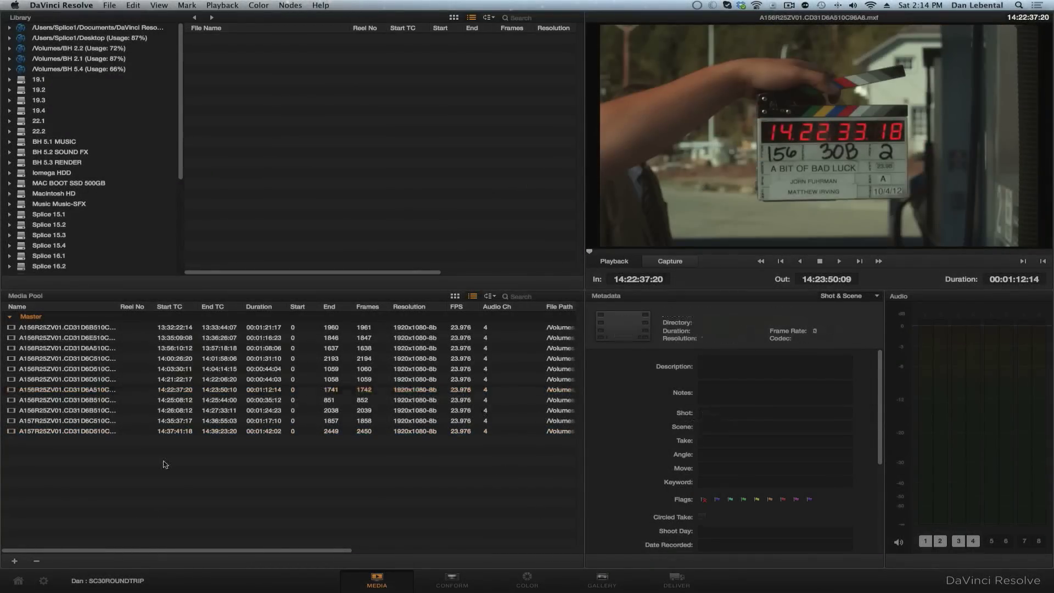
left_click(518, 585)
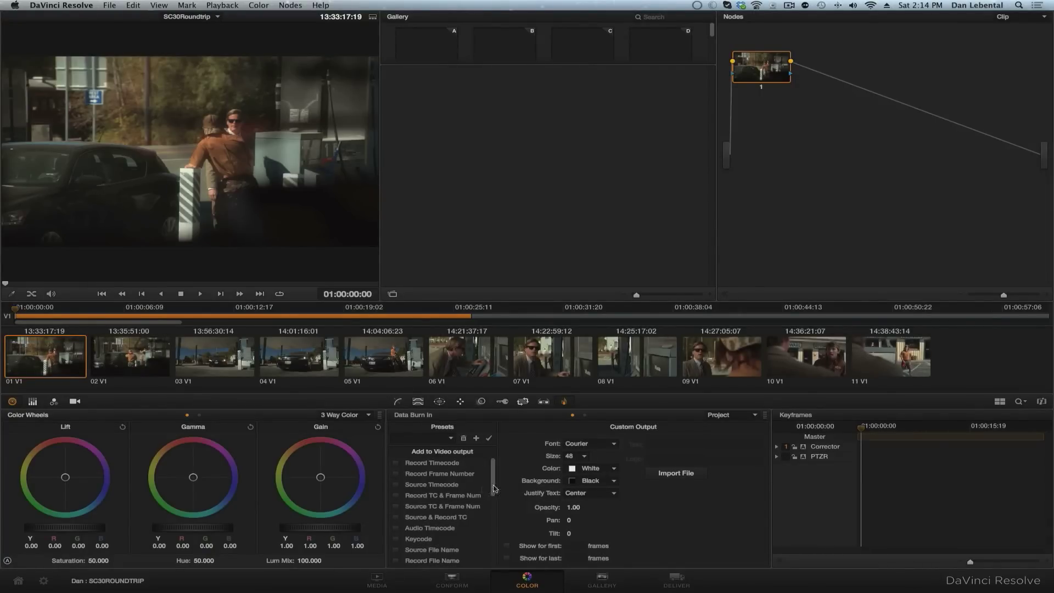
Enable the Shot burn-in in Data Burn In and pan it to about 1595
left_click_drag(493, 484, 494, 537)
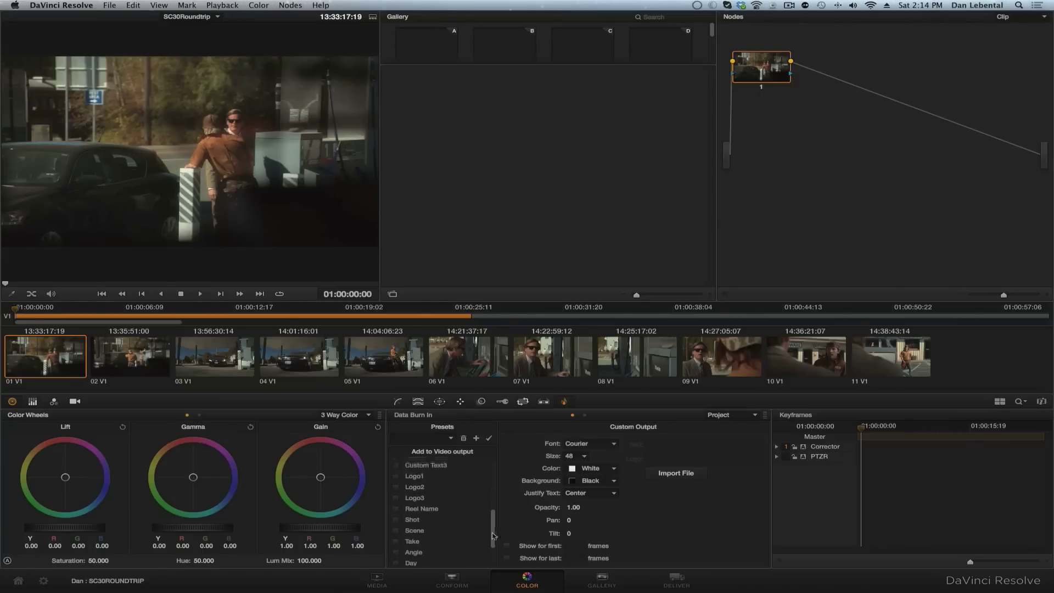
left_click(396, 521)
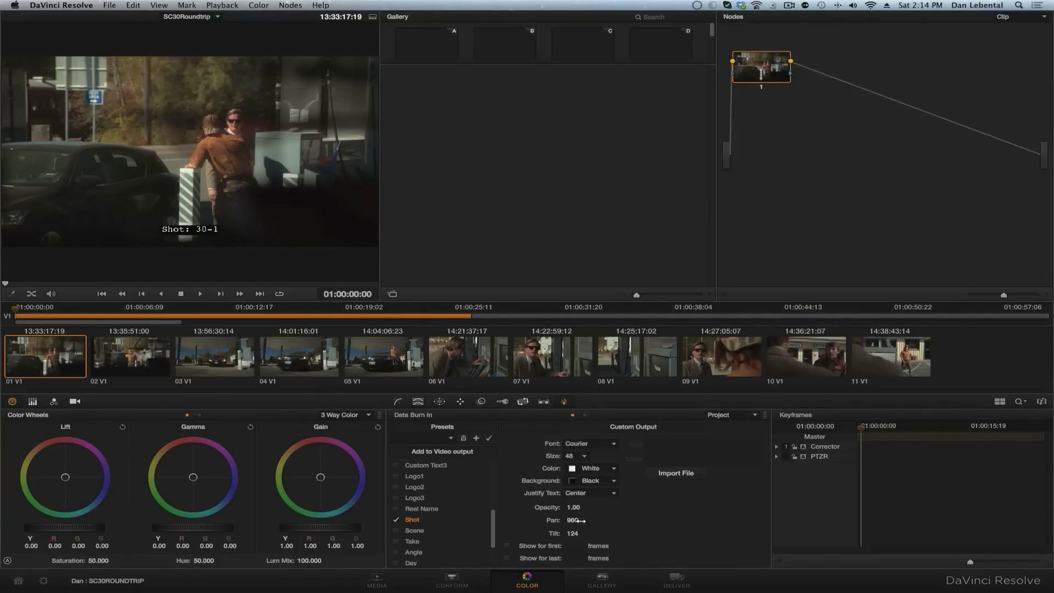
left_click_drag(580, 521, 588, 521)
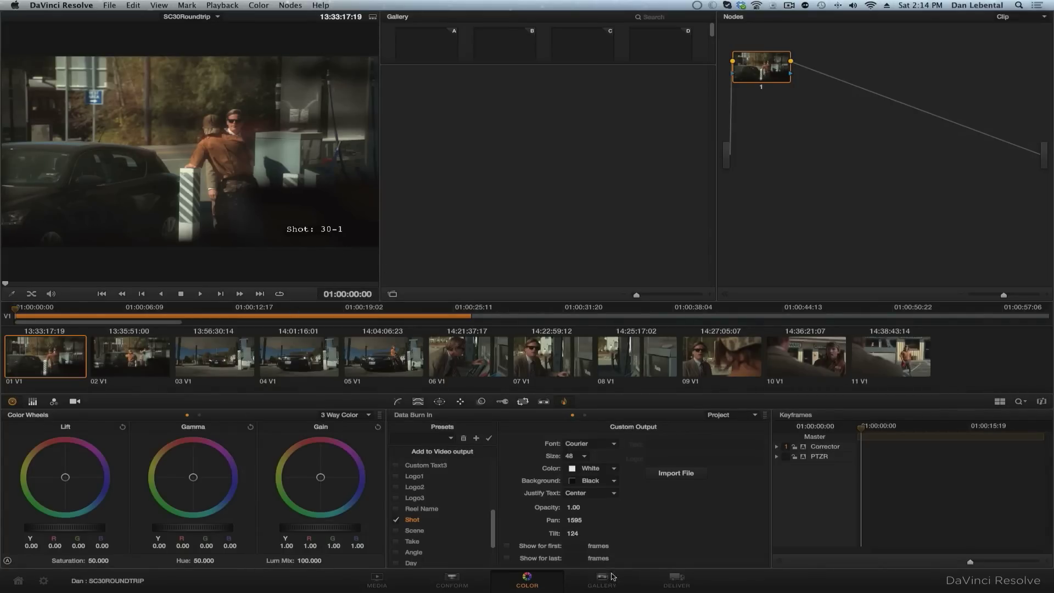
On the Deliver page, choose the Export to Final Cut Pro preset with QuickTime H.264 codec
left_click(676, 579)
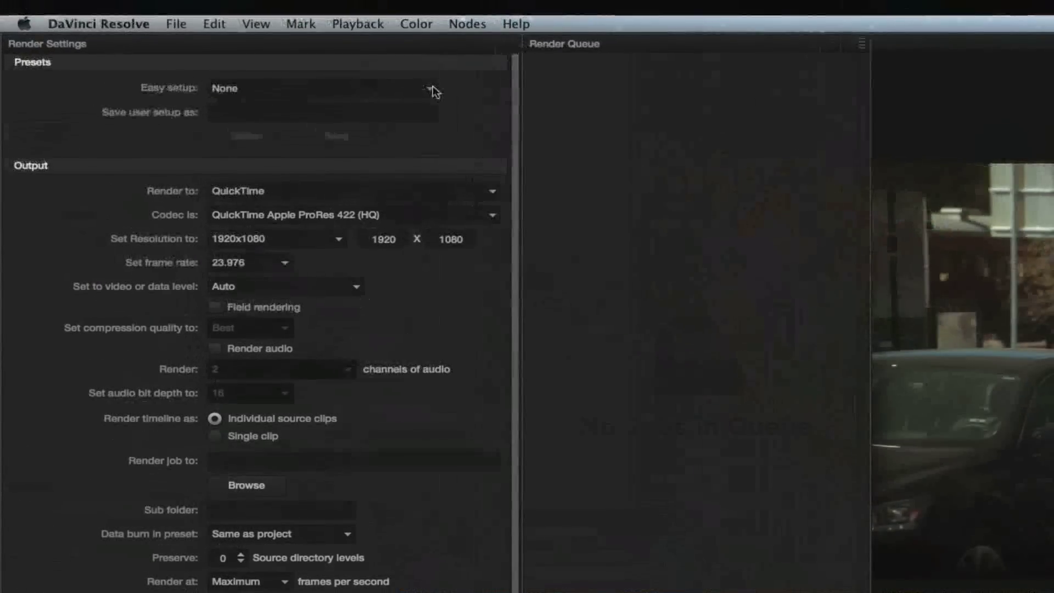
left_click(268, 46)
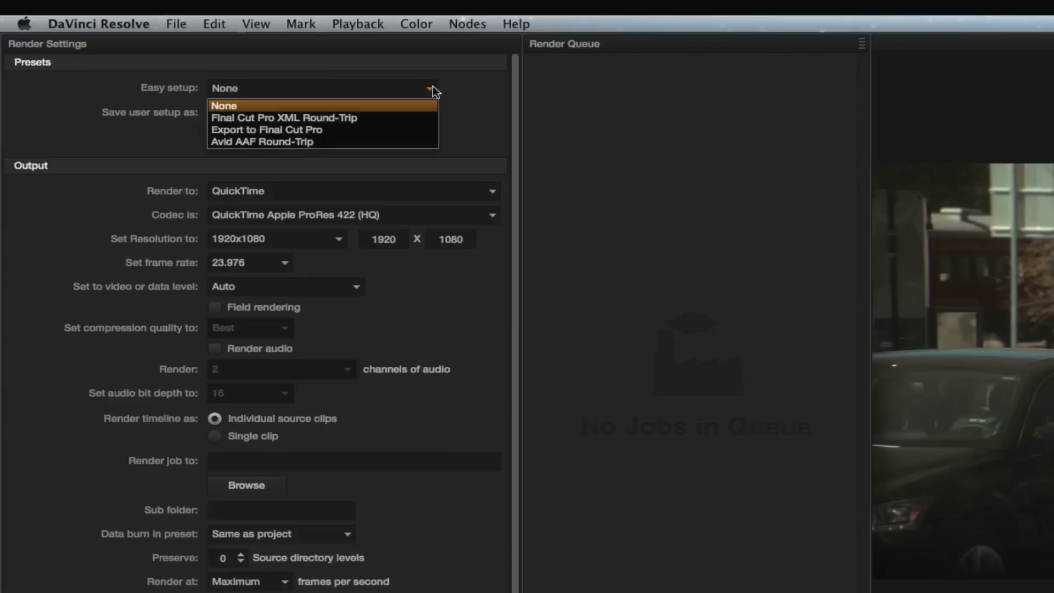
left_click(401, 131)
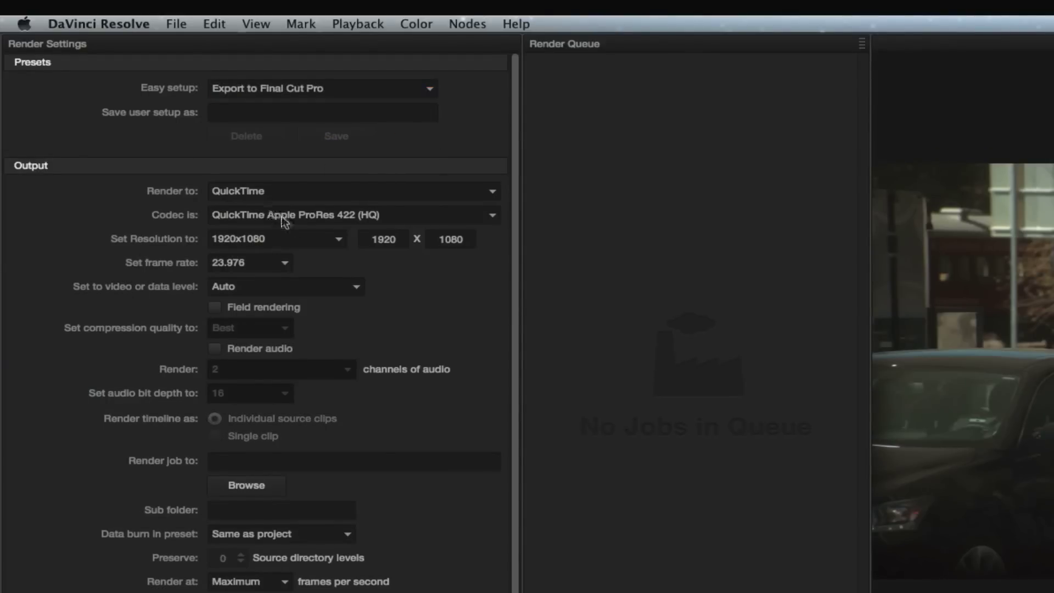
left_click(493, 214)
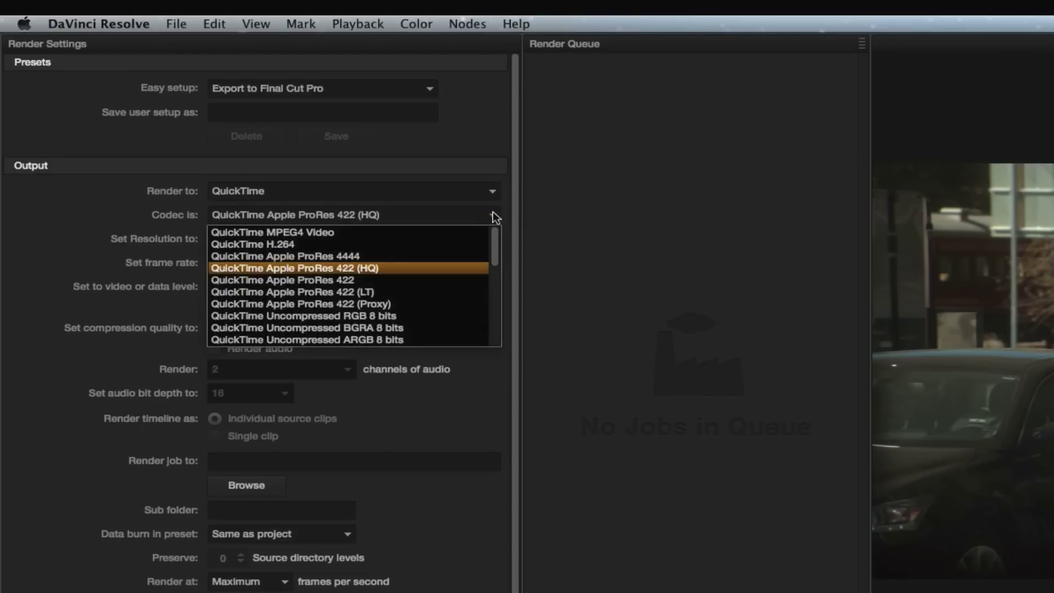
left_click(326, 245)
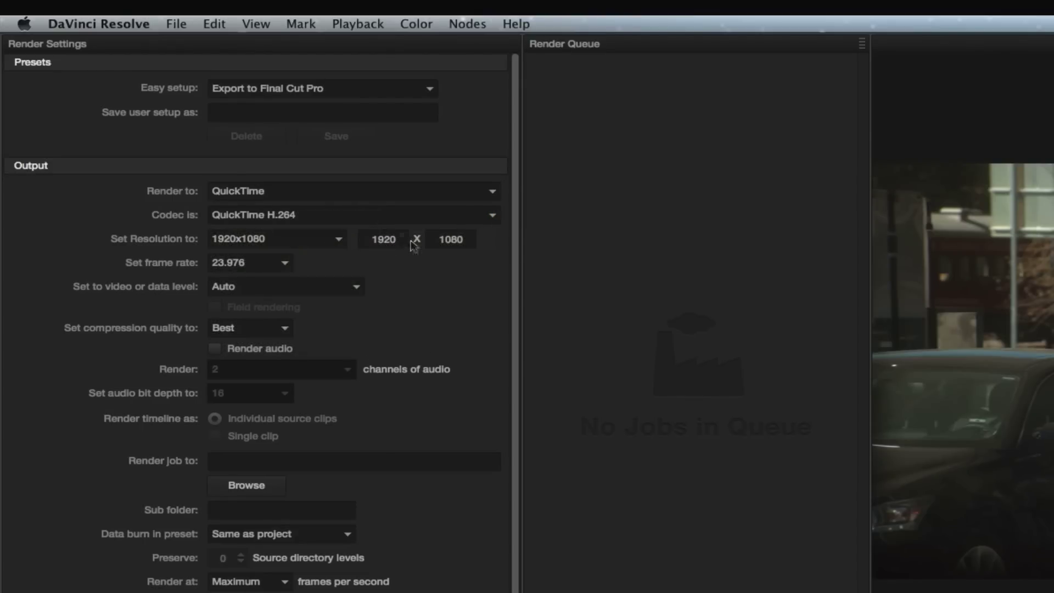
Set a custom output resolution of 640 x 360
left_click(337, 240)
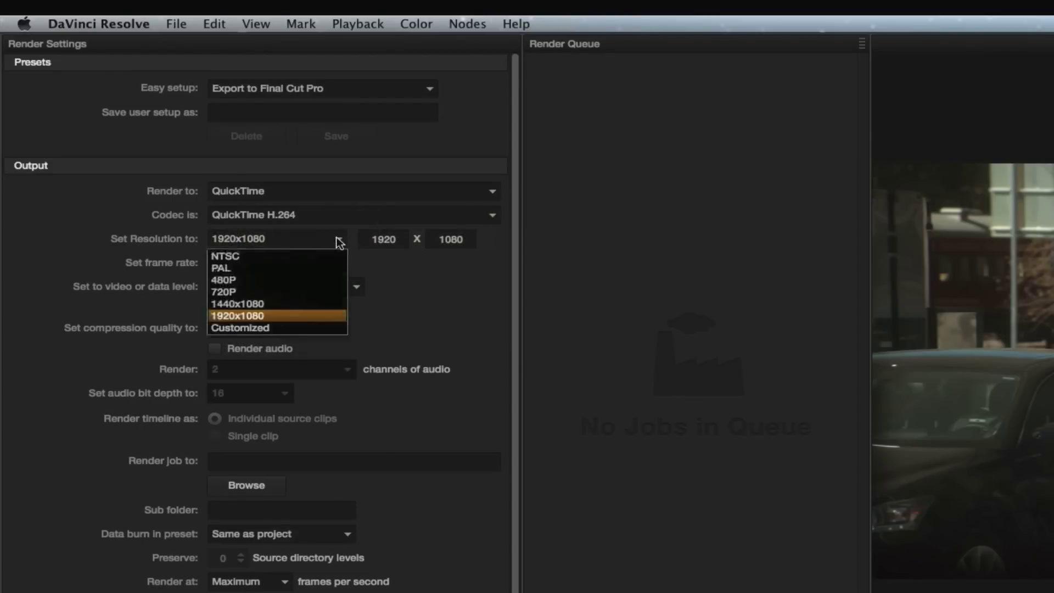
left_click(297, 331)
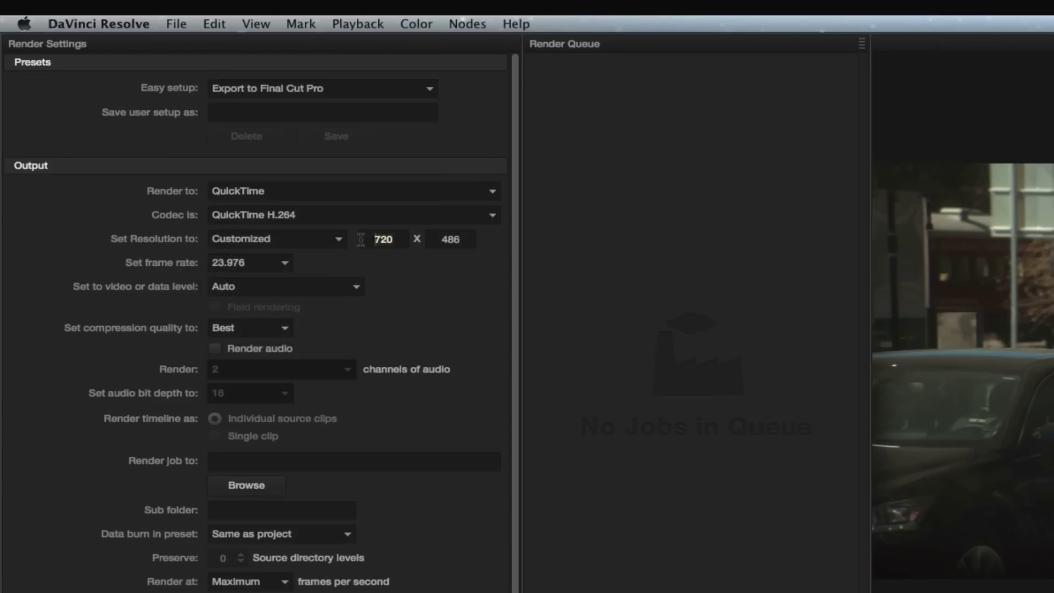
left_click(360, 239)
key("Delete")
key("Delete")
key("Delete")
type("640")
left_click(427, 240)
key("Delete")
key("Delete")
key("Delete")
type("360")
Include 4-channel audio in the render and browse for the render destination
left_click(216, 350)
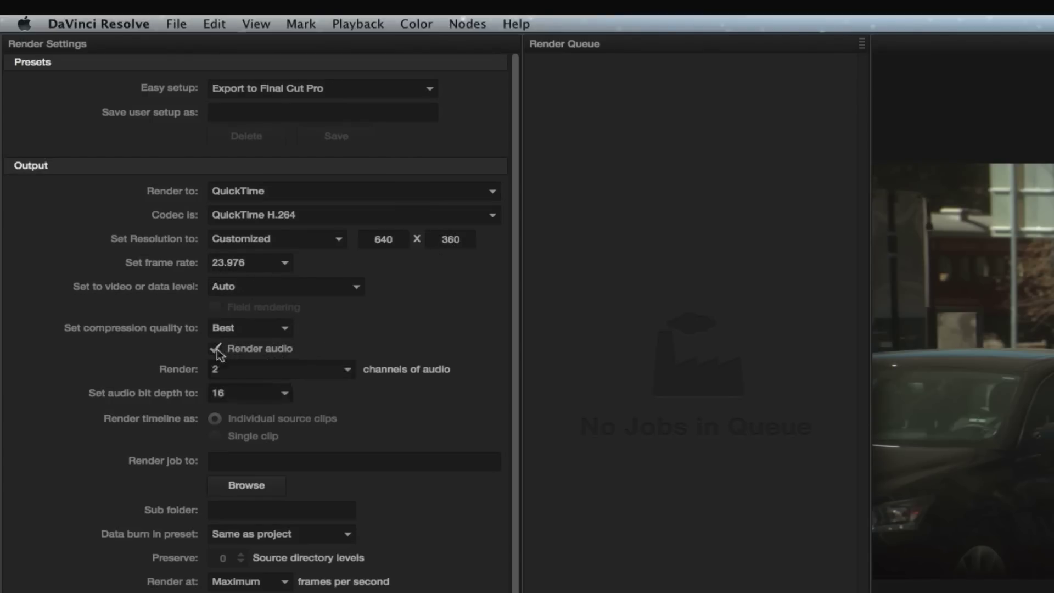
left_click(348, 369)
left_click(241, 424)
left_click(316, 461)
left_click(265, 482)
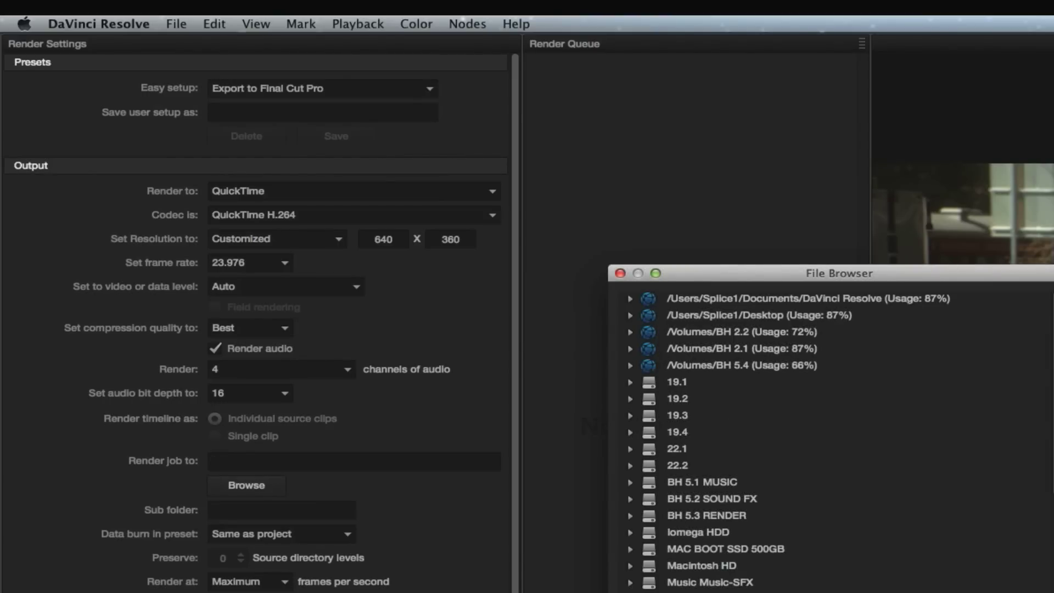
Choose the BH 5.1 MUSIC volume as the render destination
scroll(823, 439, "down", 5)
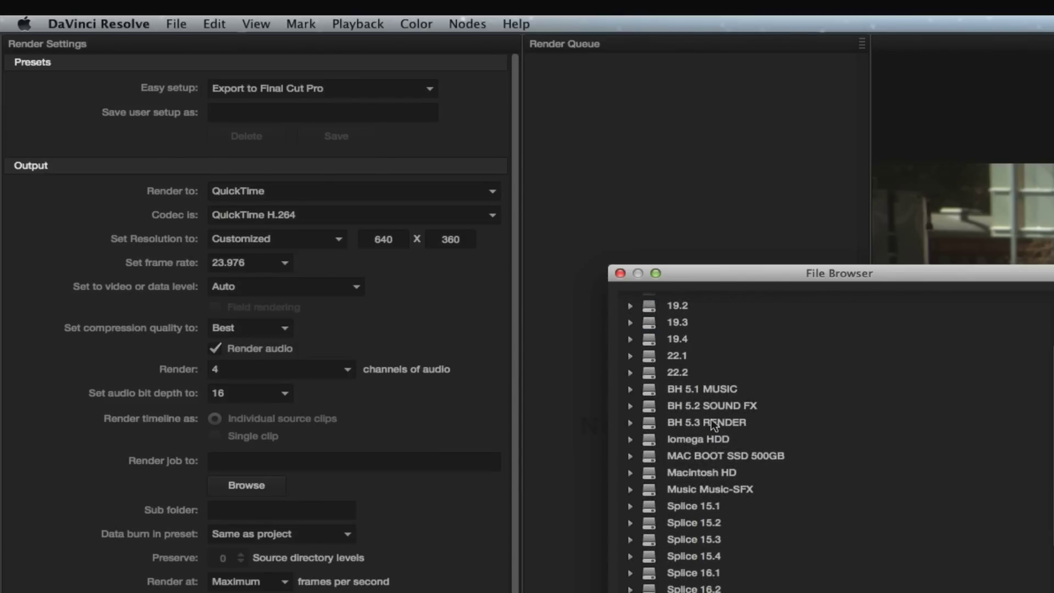
left_click(698, 389)
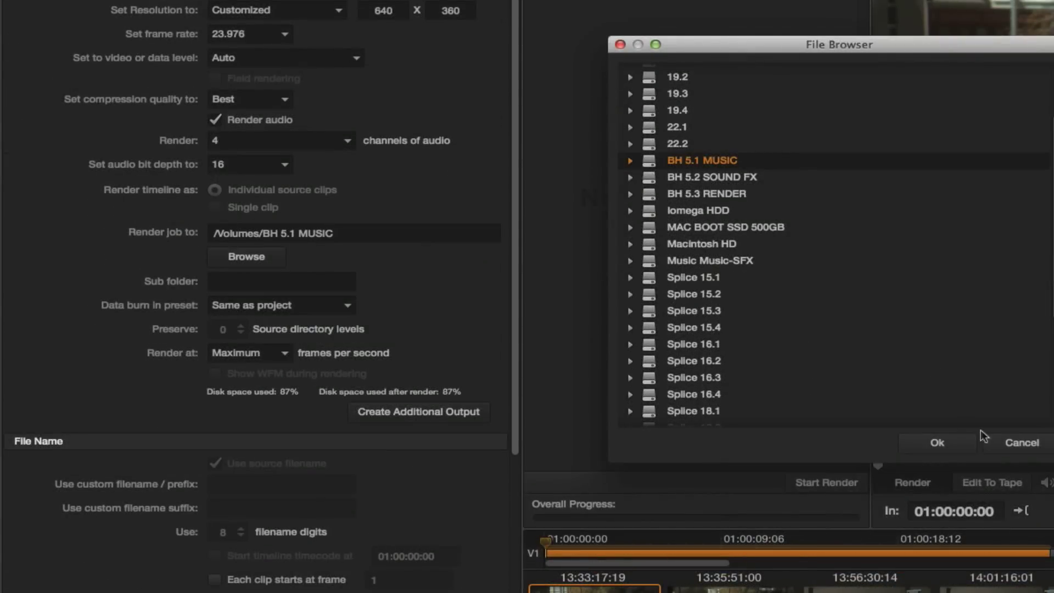
left_click(937, 442)
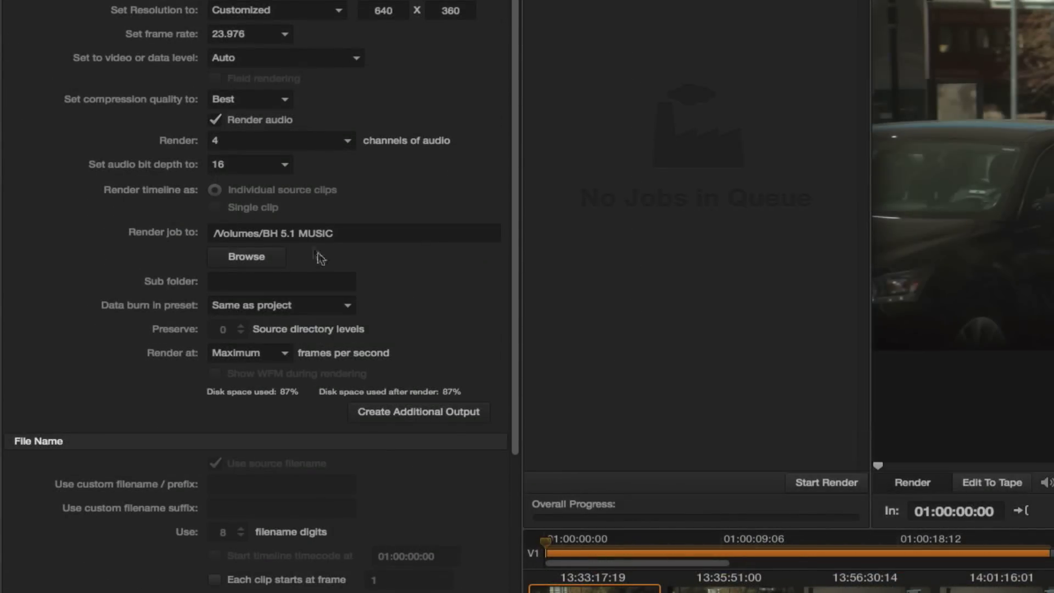
Name the render sub folder scH264 and review the remaining render settings
left_click(256, 285)
type("scH264")
scroll(514, 318, "down", 3)
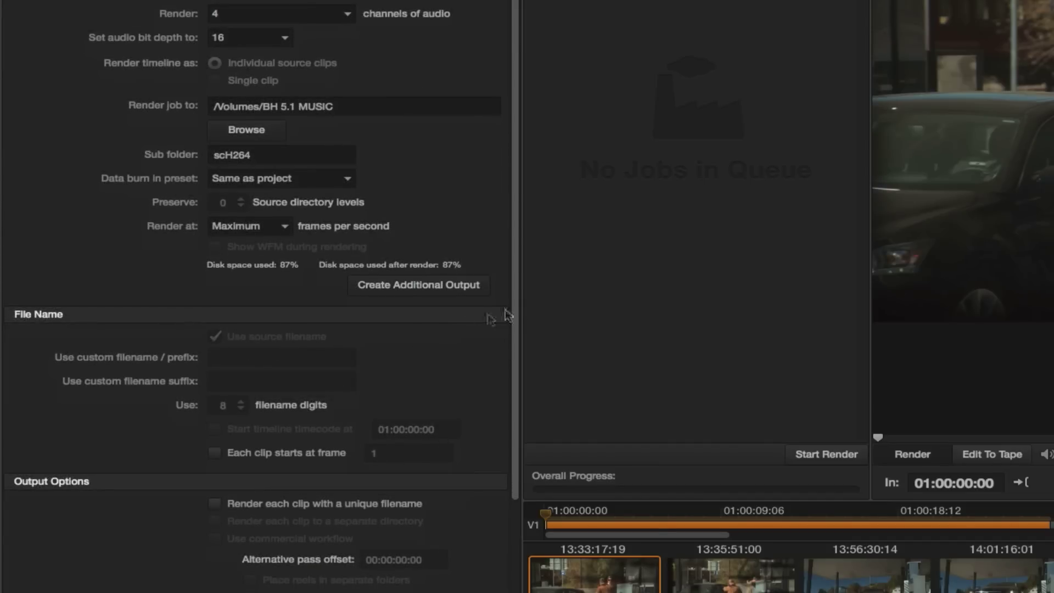
scroll(516, 329, "down", 5)
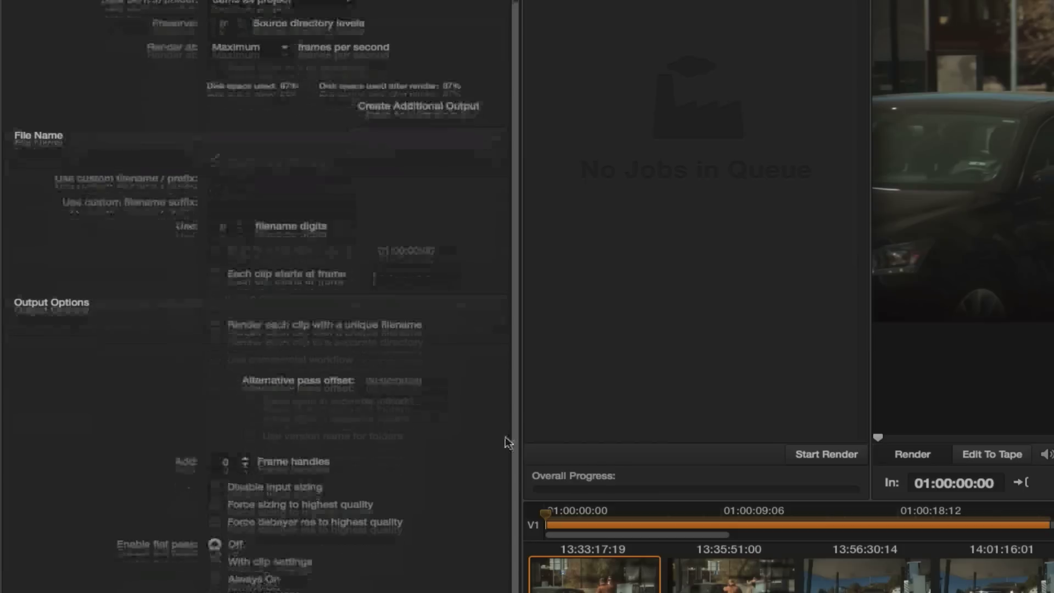
scroll(513, 363, "down", 1)
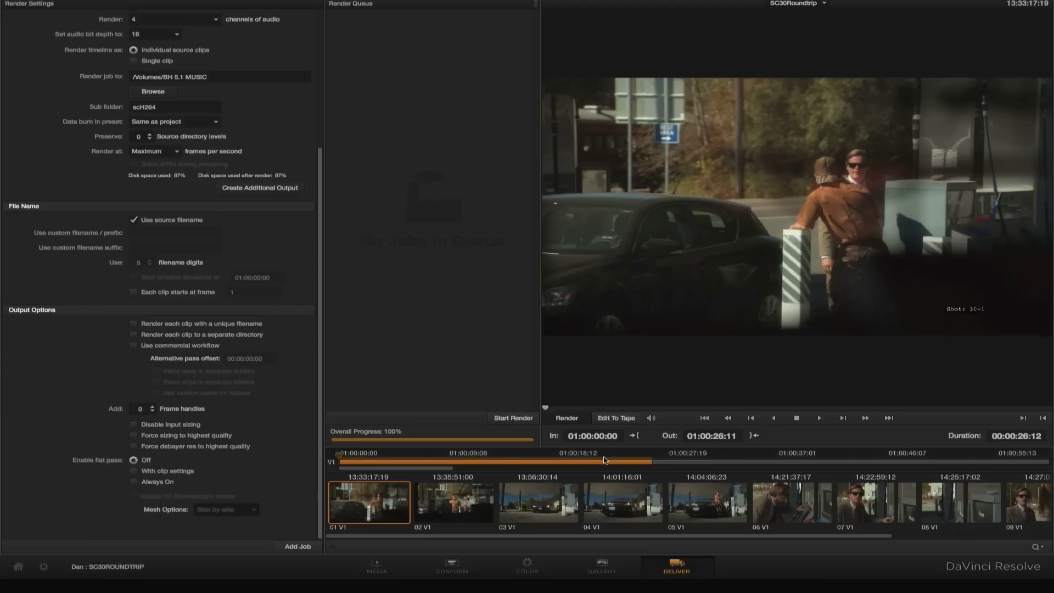
Mark Out at the timeline end, queue and start the render, then hide DaVinci Resolve
right_click(605, 460)
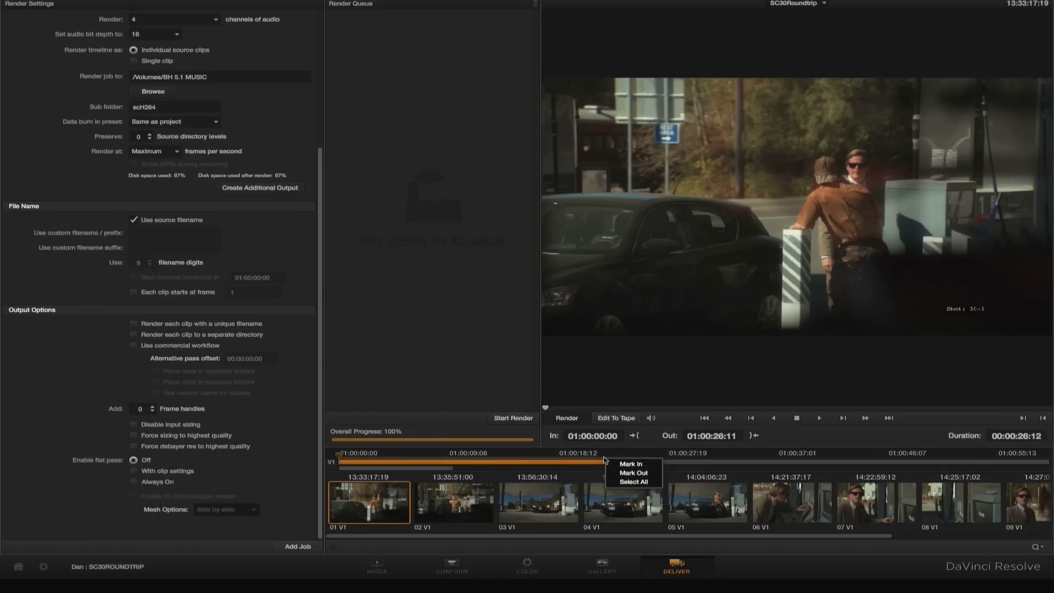
left_click(634, 473)
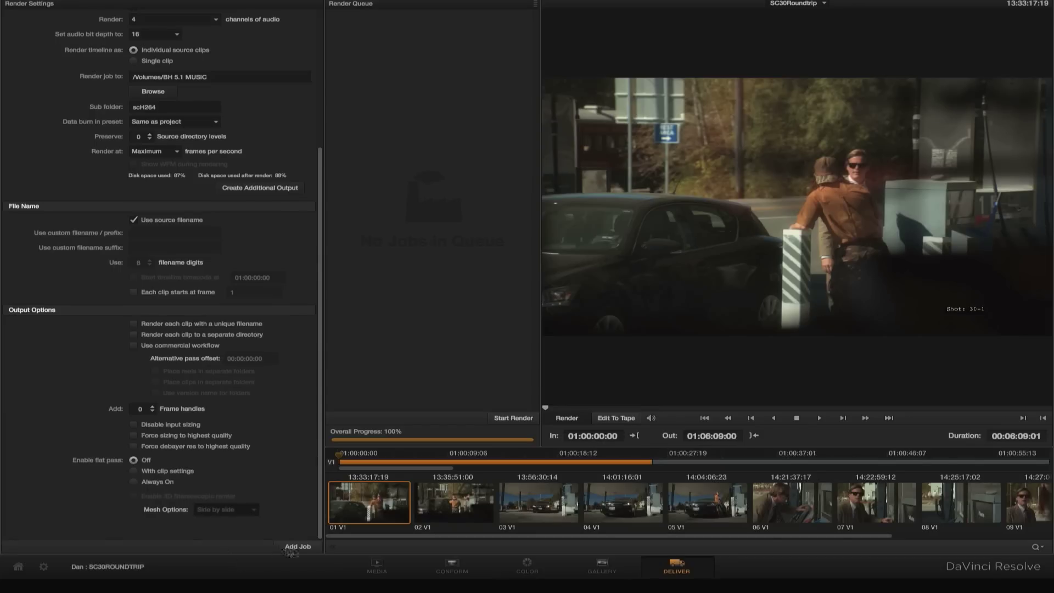
left_click(304, 547)
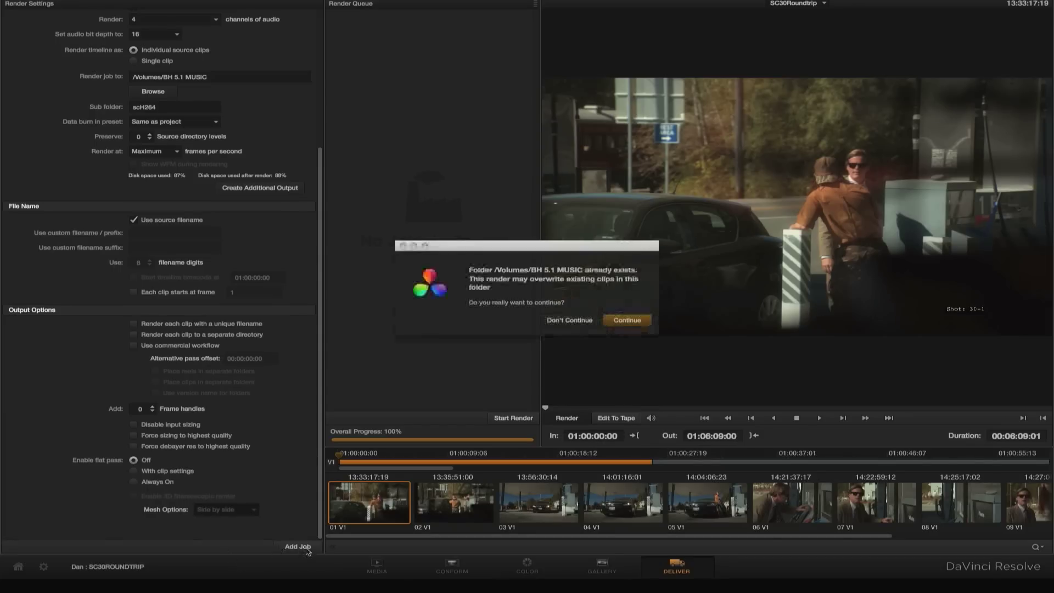
left_click(627, 320)
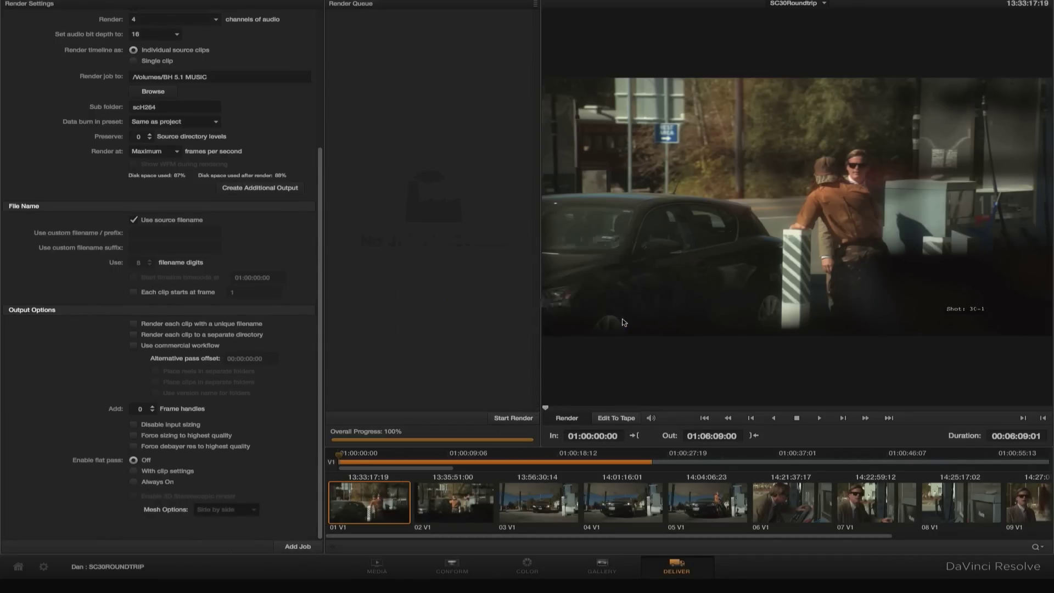
left_click(515, 418)
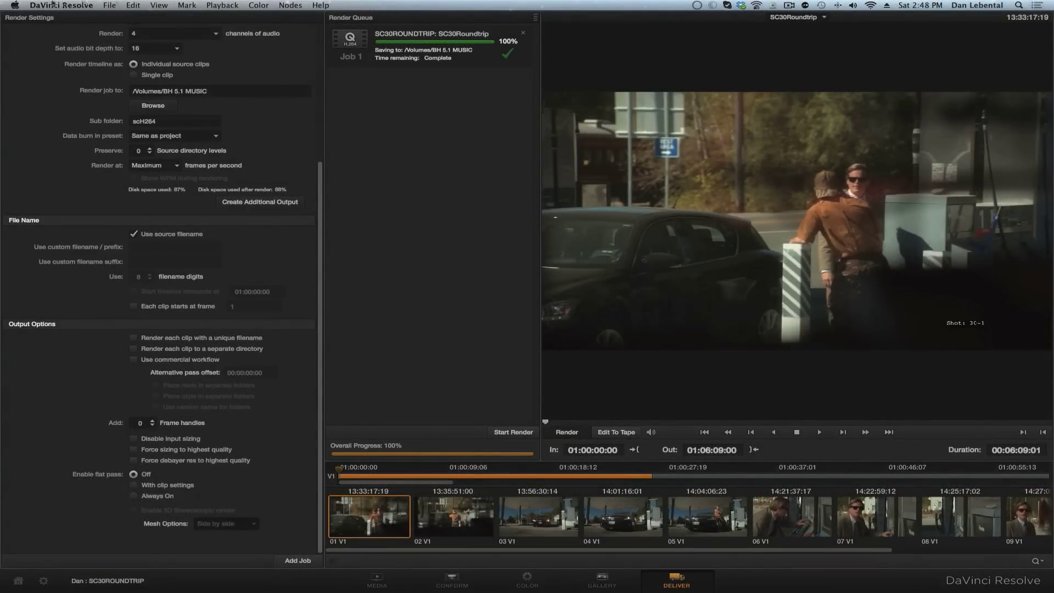
left_click(74, 5)
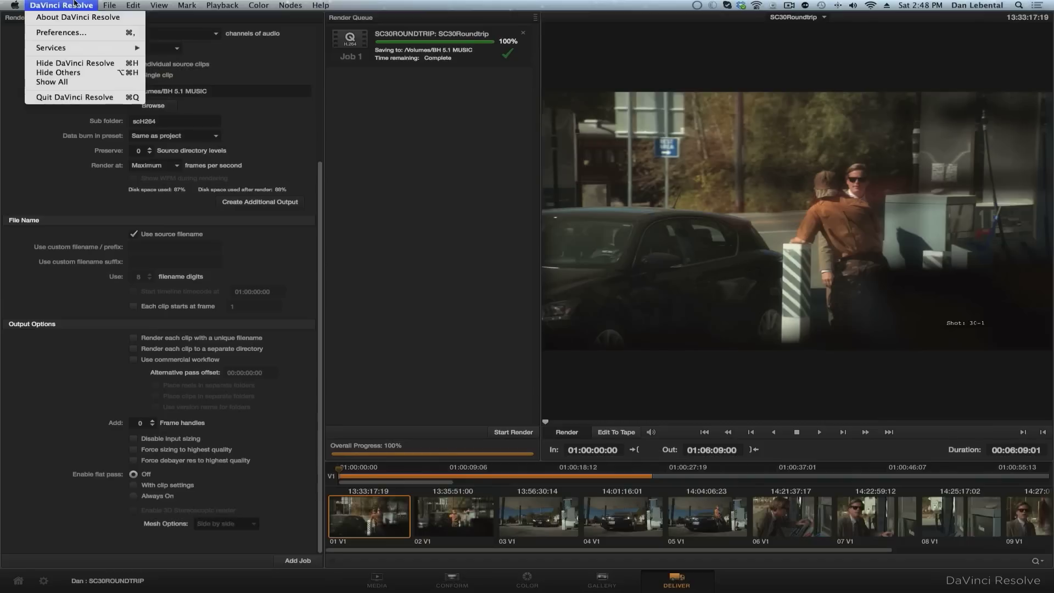
left_click(117, 64)
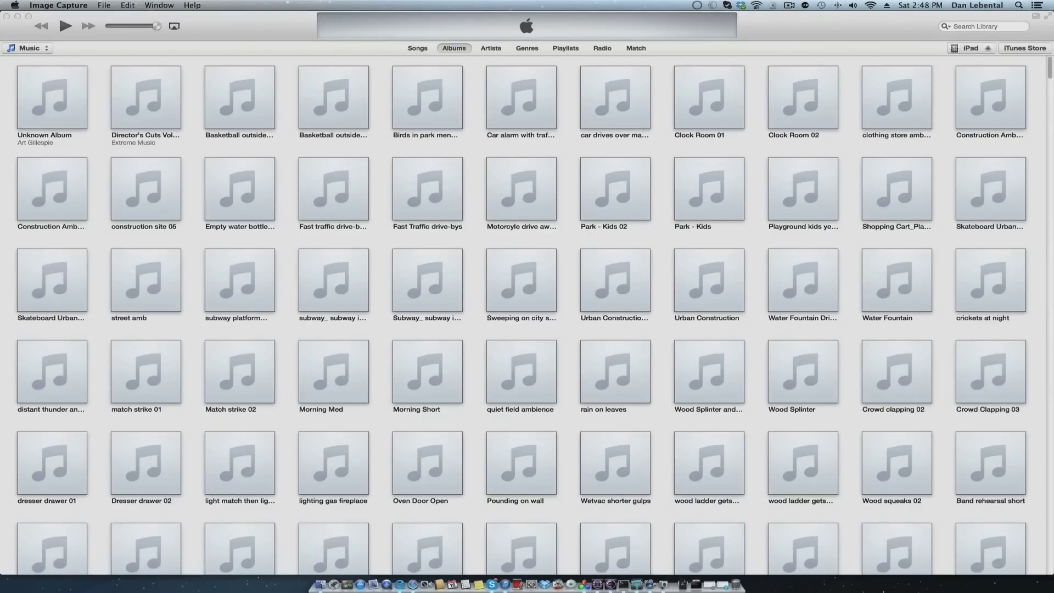
Quit Image Capture and select TouchEdit in the iPad's File Sharing apps list in iTunes
key("super+q")
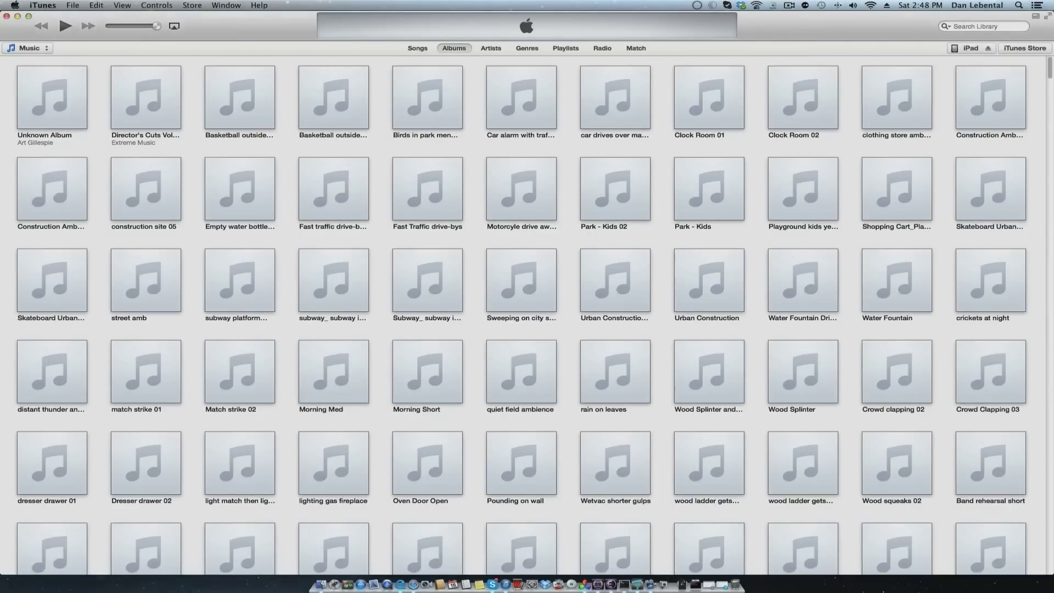
left_click(970, 50)
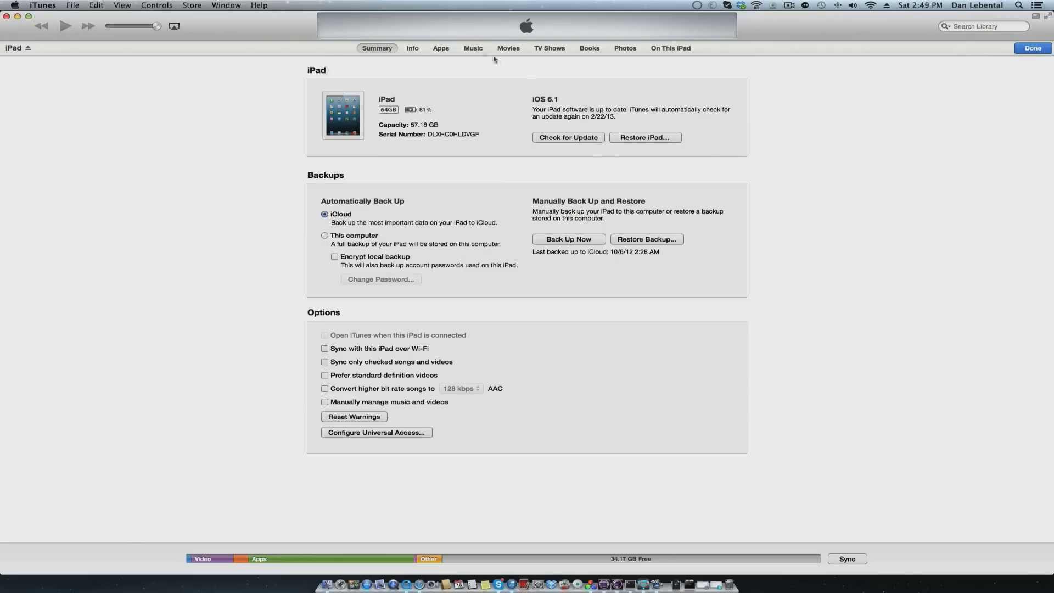
left_click(441, 48)
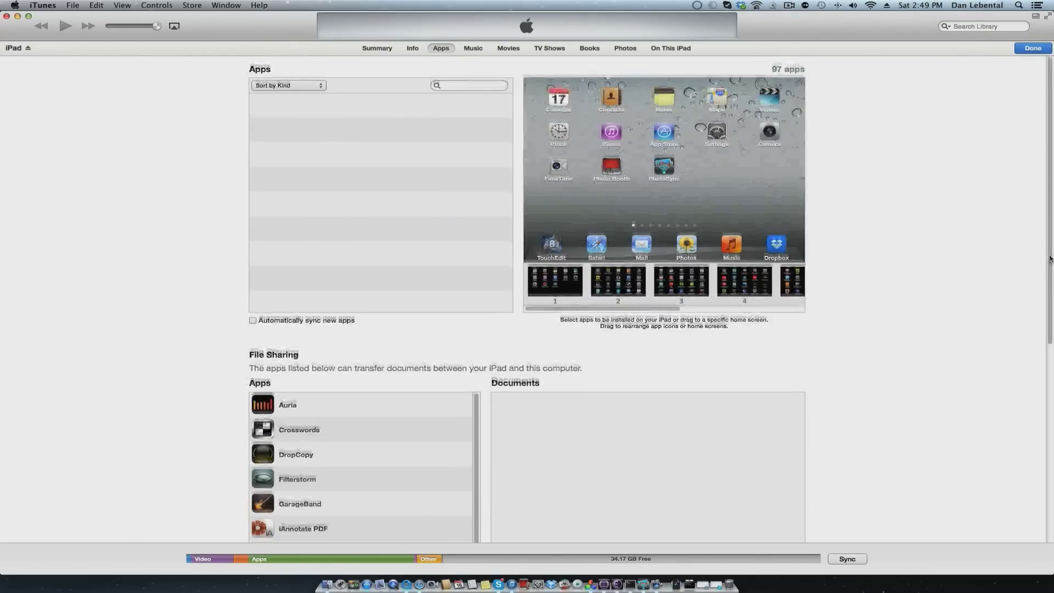
left_click_drag(1046, 246, 1026, 489)
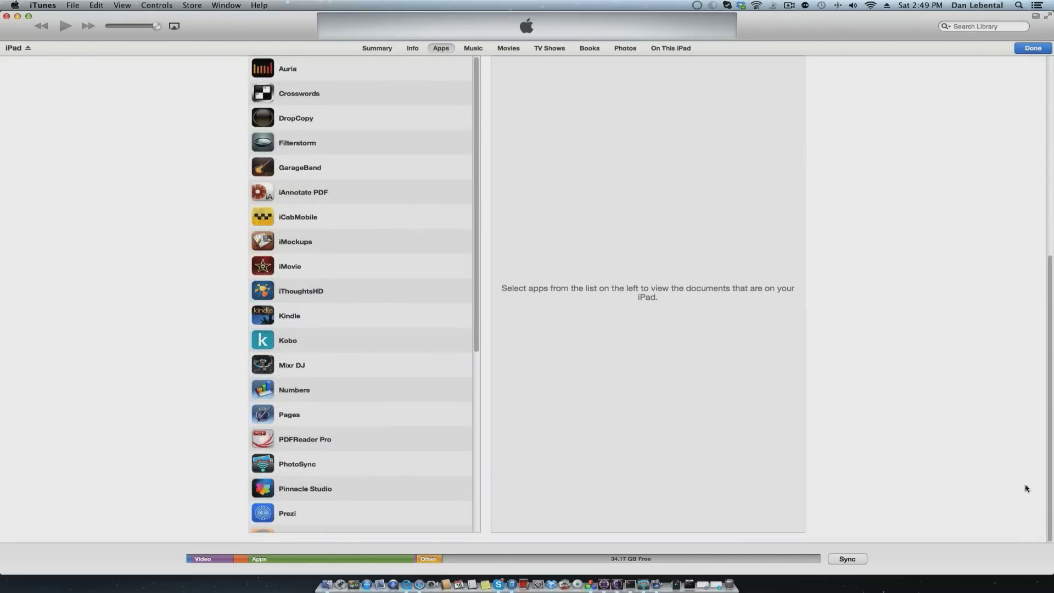
left_click_drag(475, 326, 475, 465)
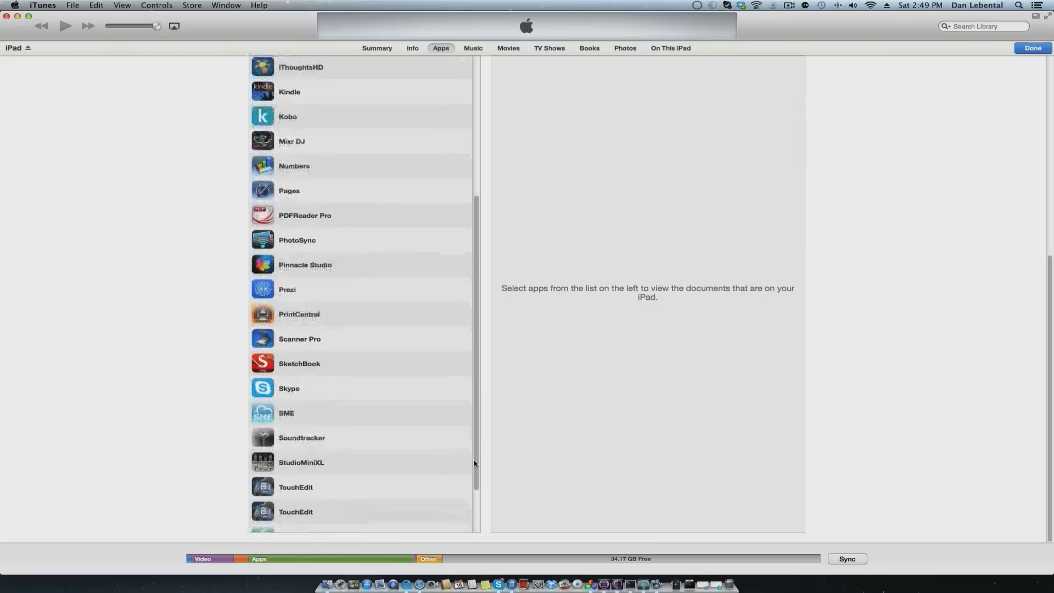
left_click(285, 485)
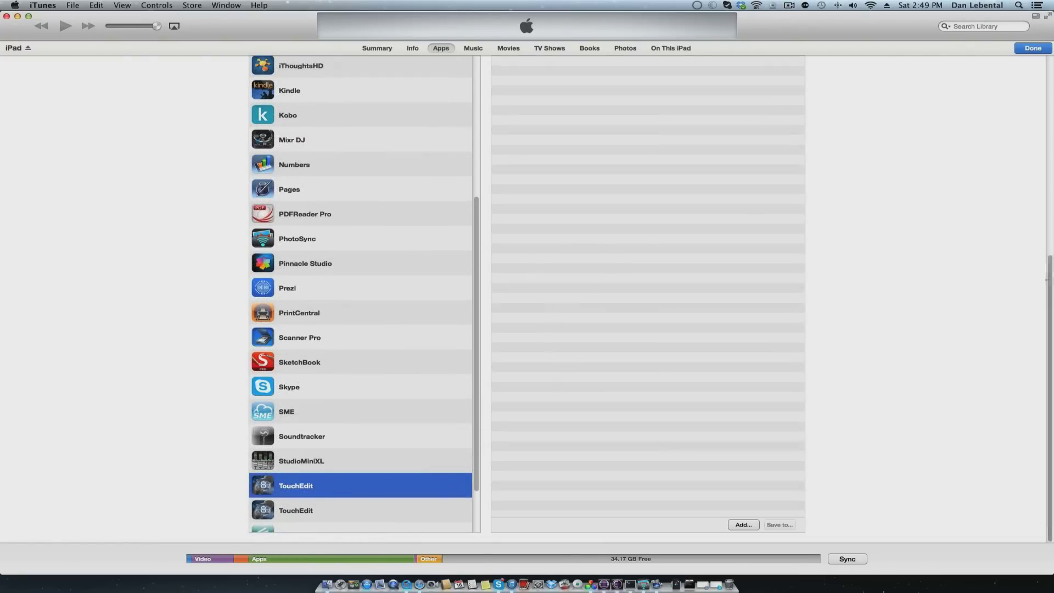
left_click_drag(1048, 276, 1048, 224)
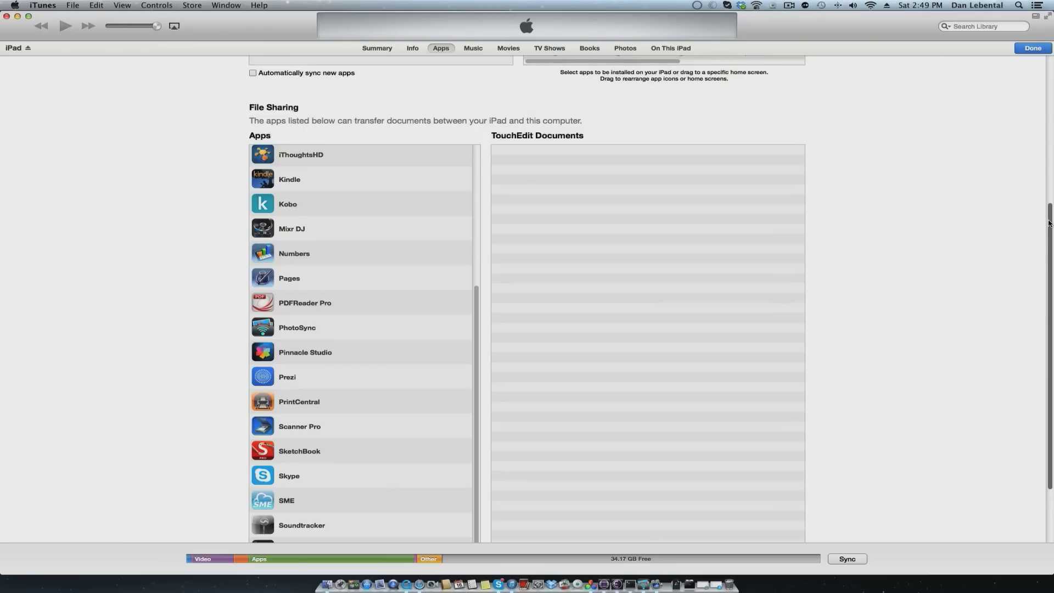
left_click(328, 583)
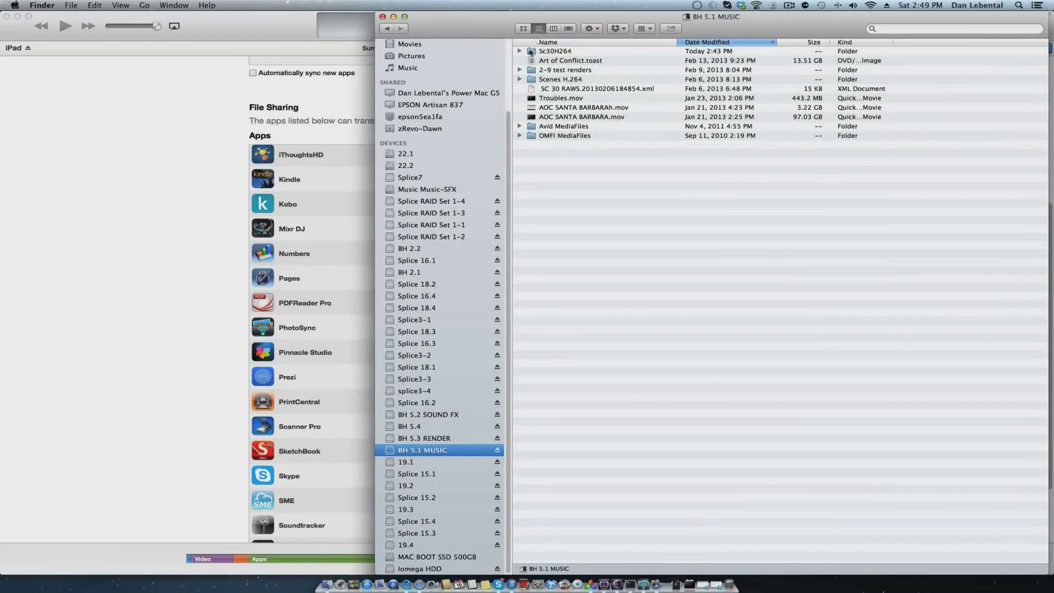
Drag the eleven .mov proxies from the Sc30H264 folder into TouchEdit Documents, then close Finder
double_click(531, 51)
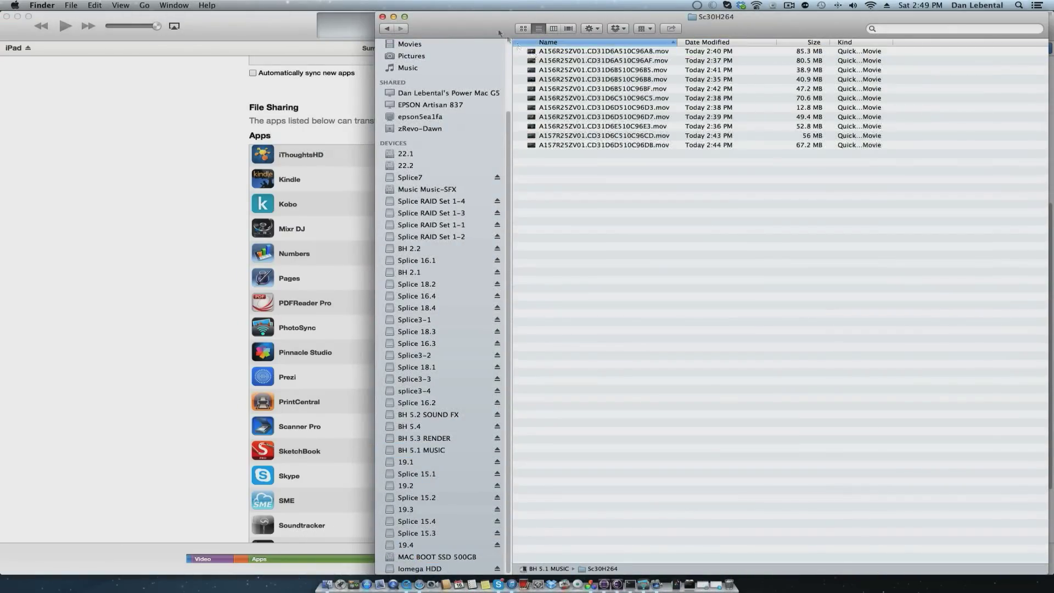
left_click_drag(499, 33, 701, 263)
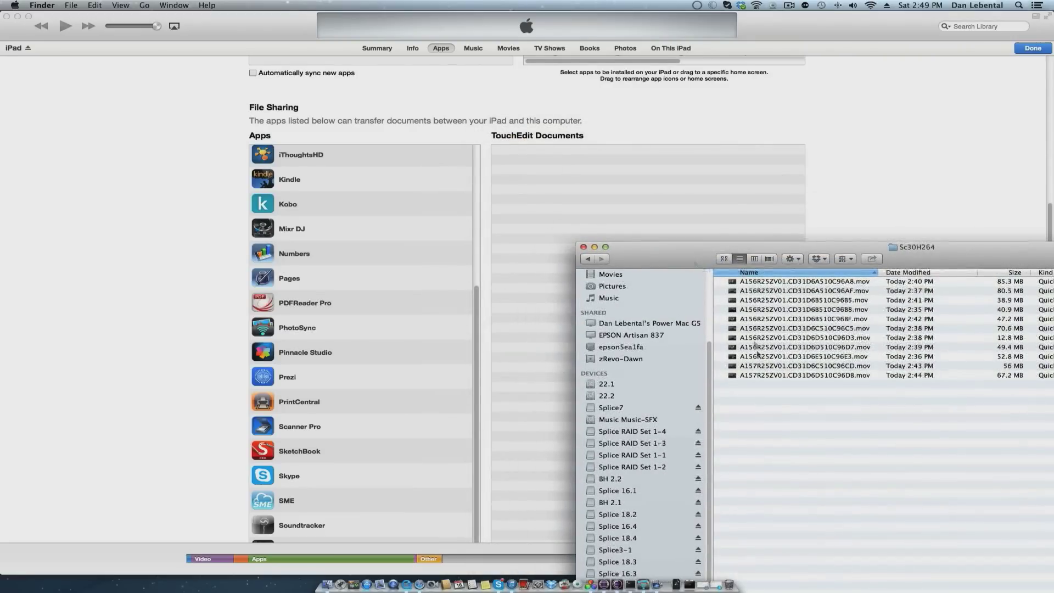
left_click_drag(775, 409, 518, 169)
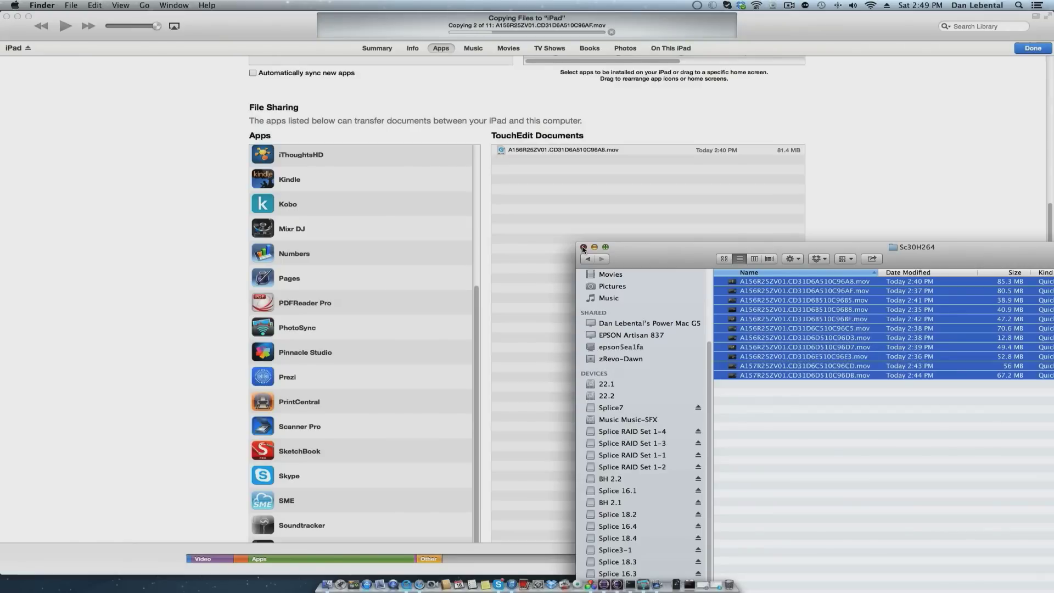
left_click(584, 248)
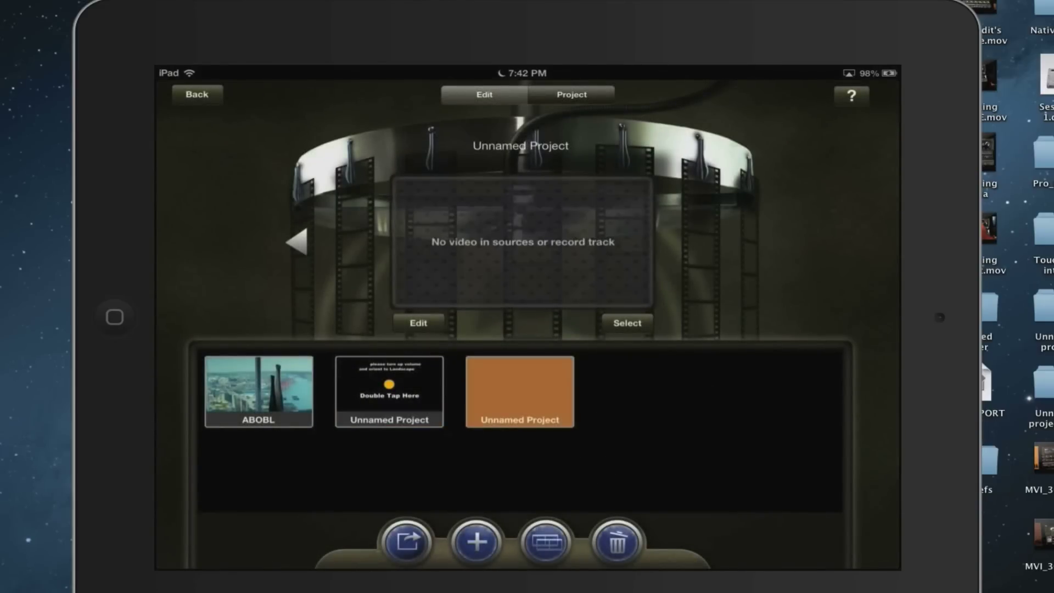
Rename the Unnamed Project to 'sc30 Roundtrip' and bring up its shared media list
left_click(418, 323)
left_click(662, 145)
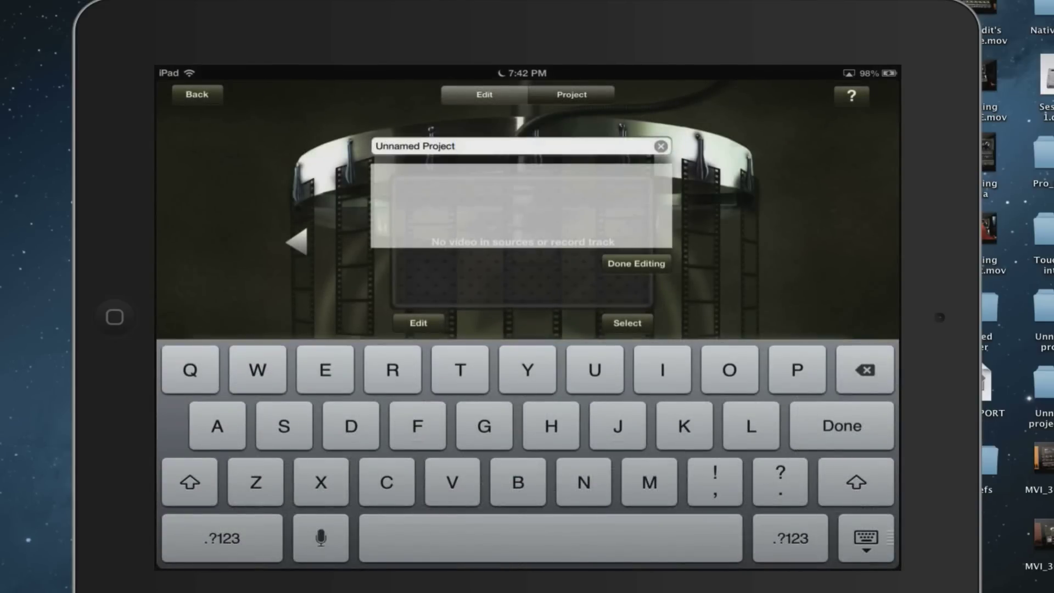
type("sc")
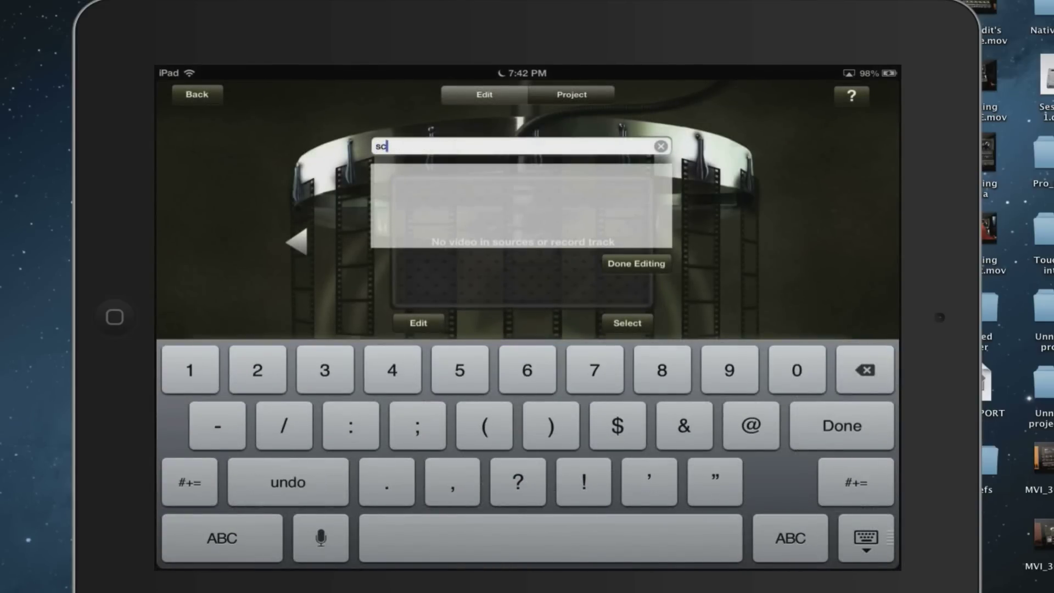
type("30 ")
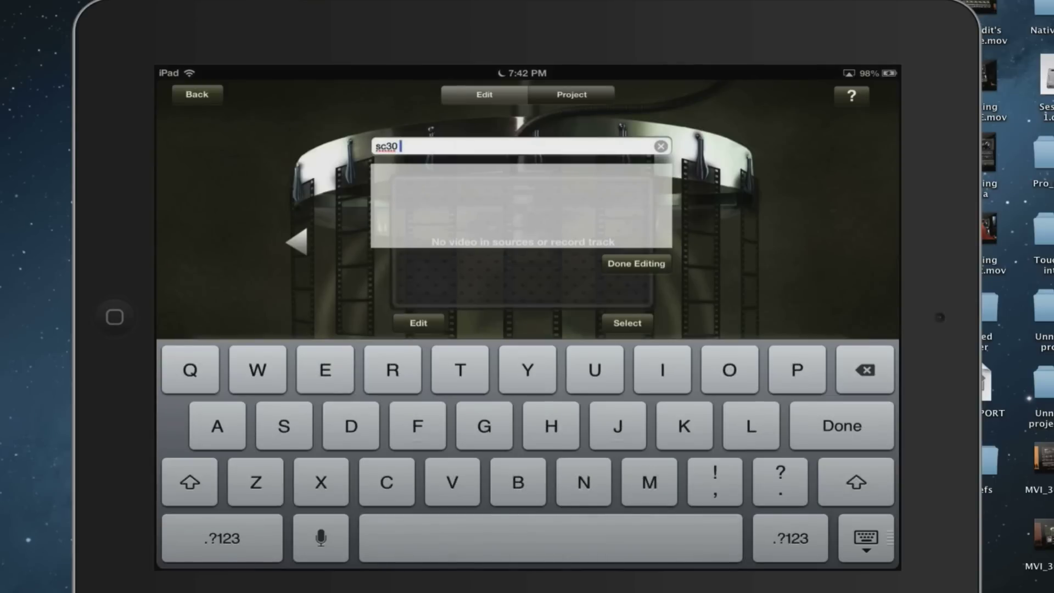
type("Round")
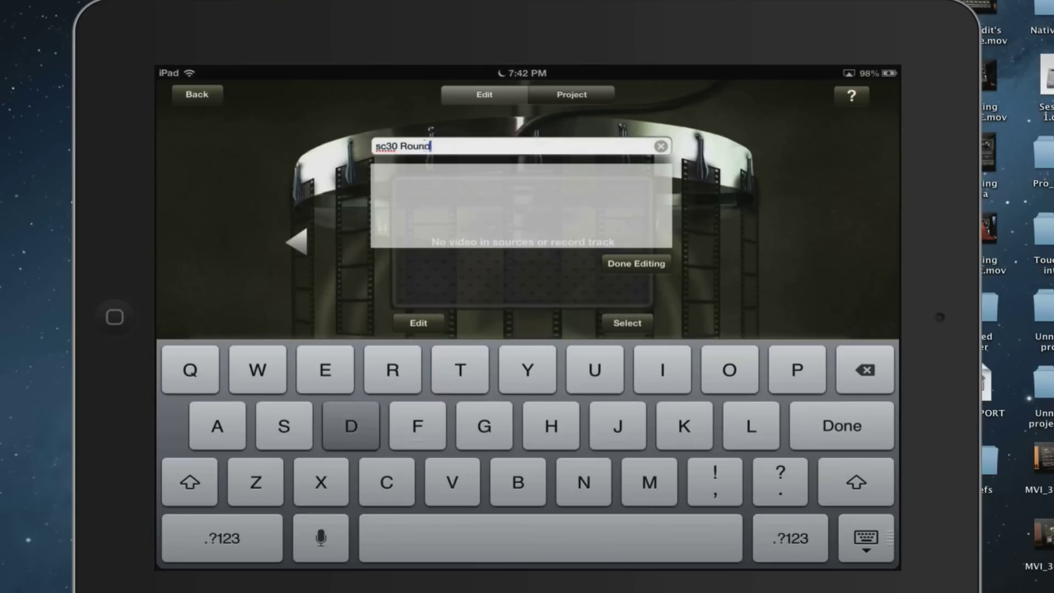
type("trip")
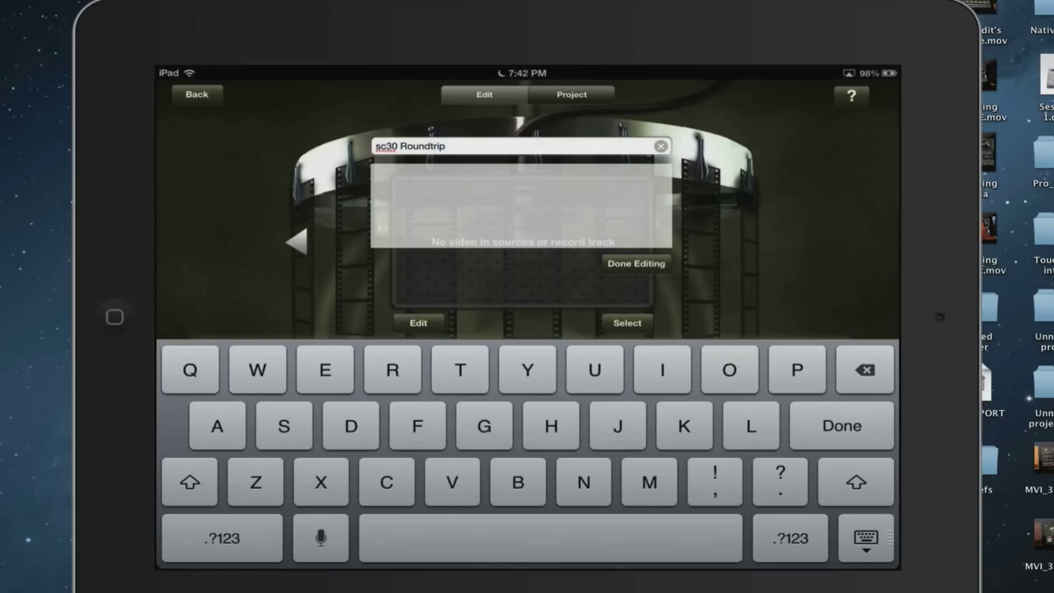
key("Return")
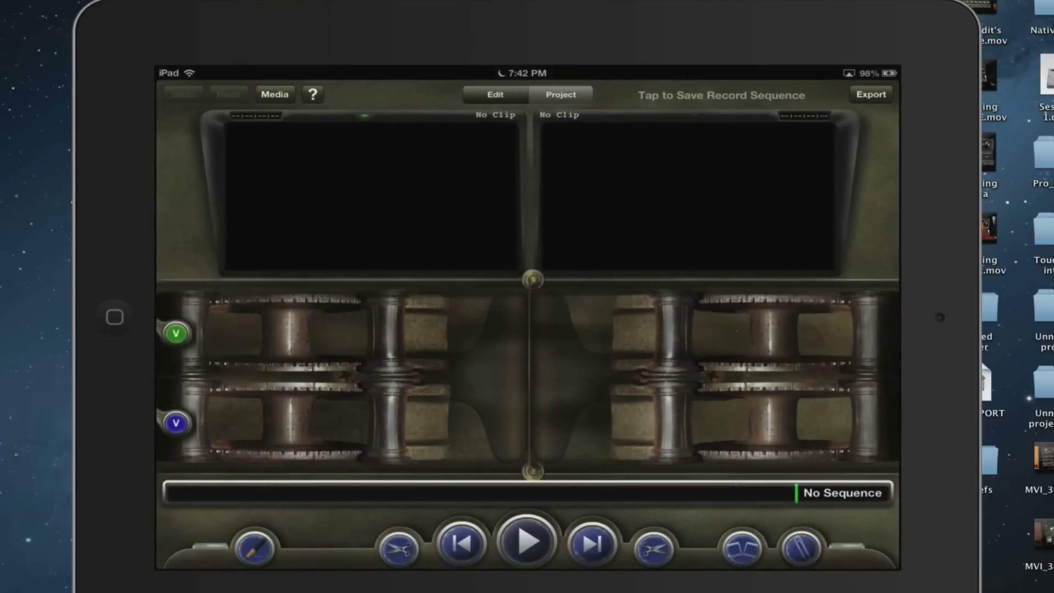
left_click(274, 93)
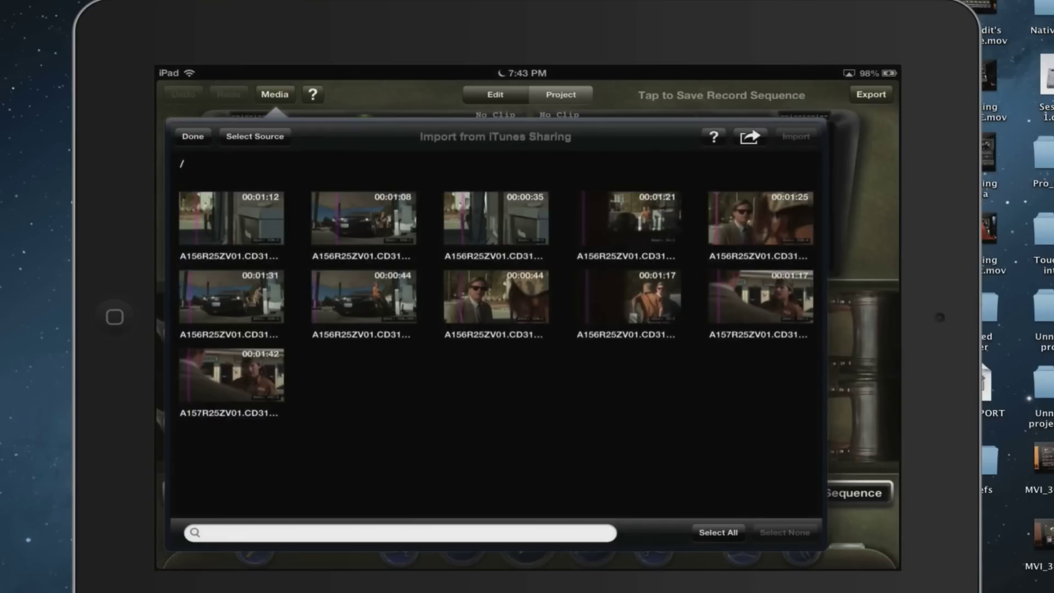
Select all eleven shared clips, import them into a new 'sc 30' collection, and open it
left_click(718, 532)
left_click(750, 137)
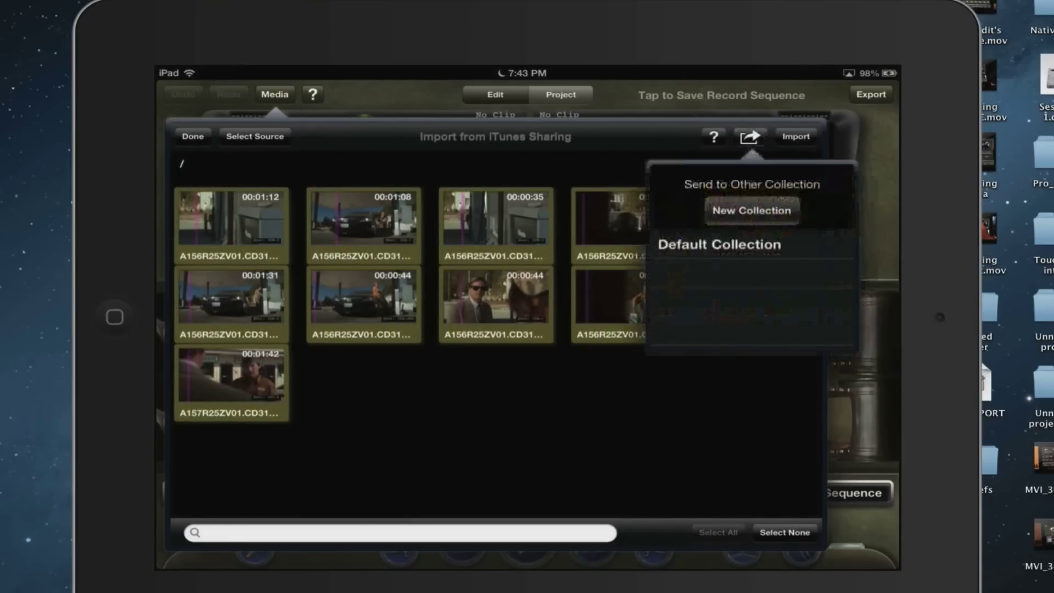
left_click(752, 210)
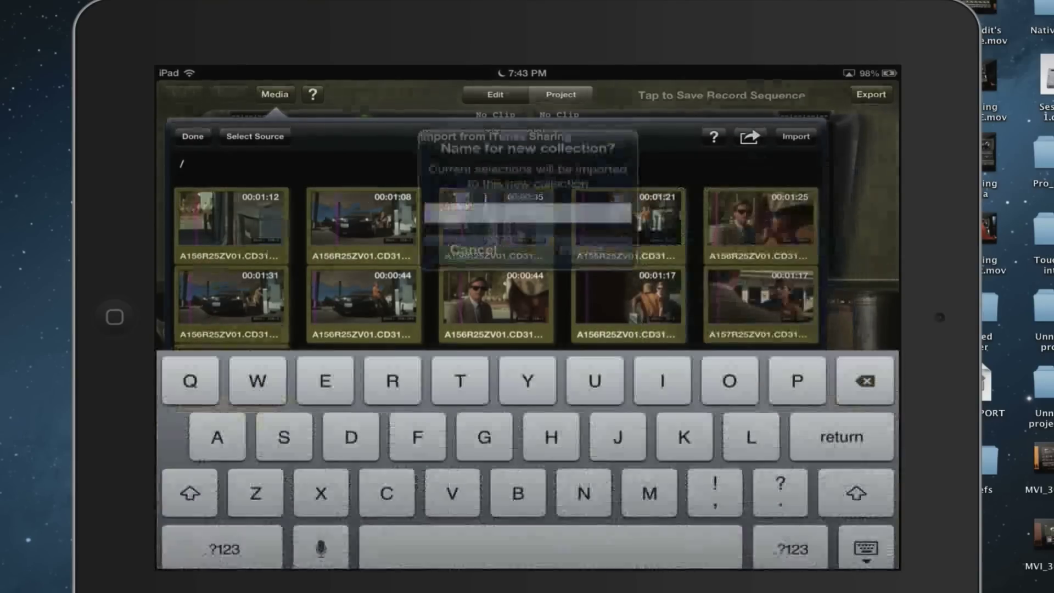
type("sc 30")
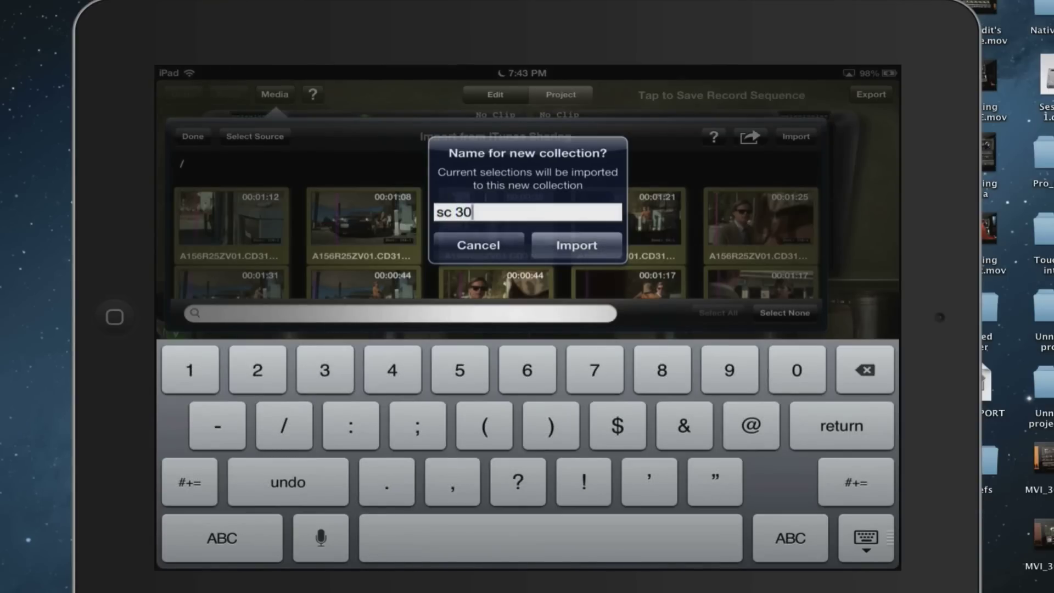
left_click(576, 245)
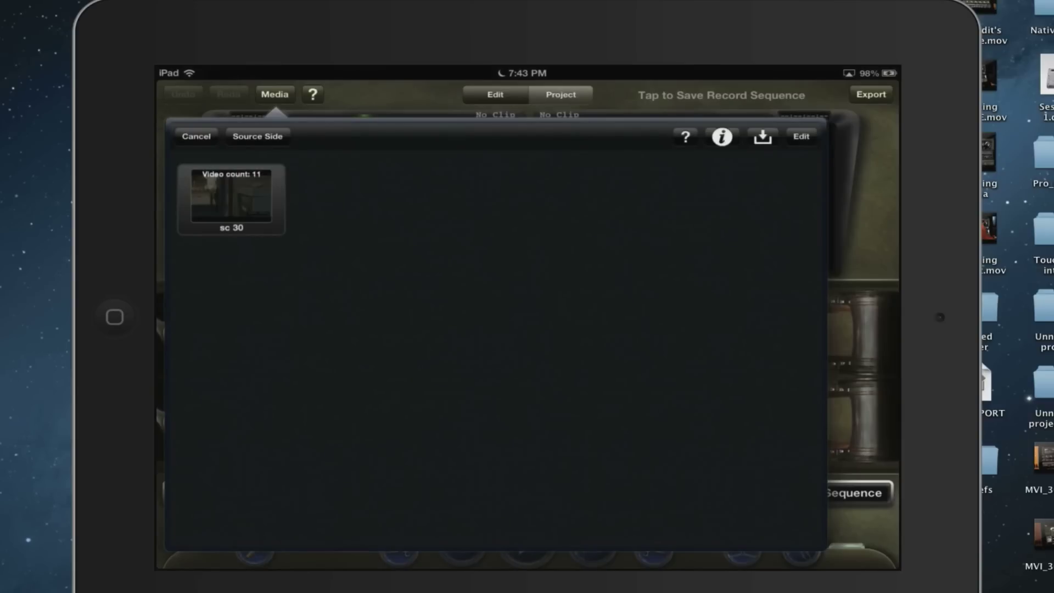
left_click(231, 197)
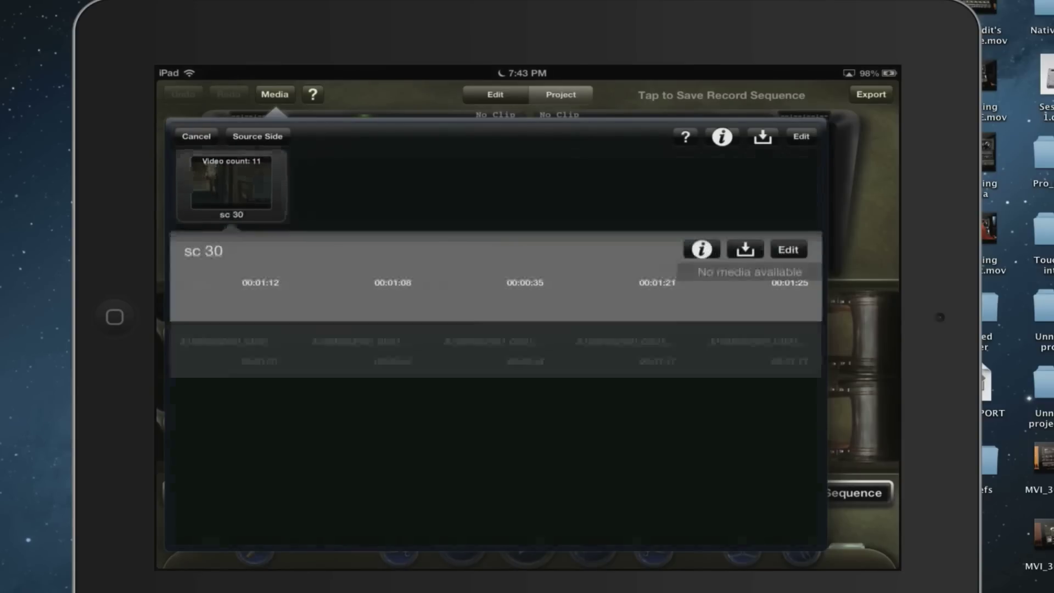
Edit sections of shots 30B-4 and 30C-1 onto the record tracks for a 28-second rough cut
left_click(363, 303)
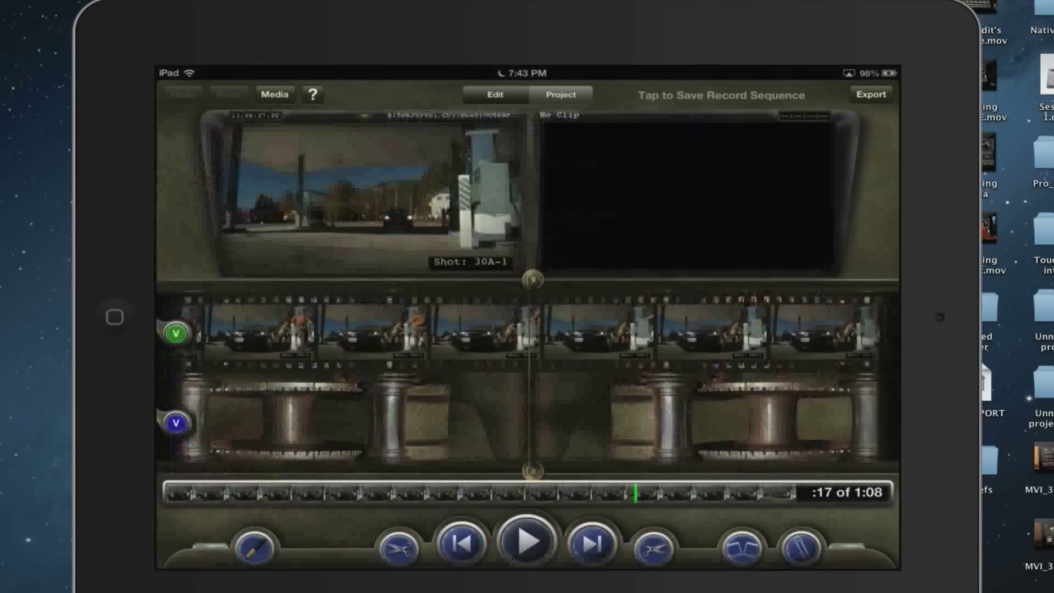
left_click_drag(494, 332, 518, 427)
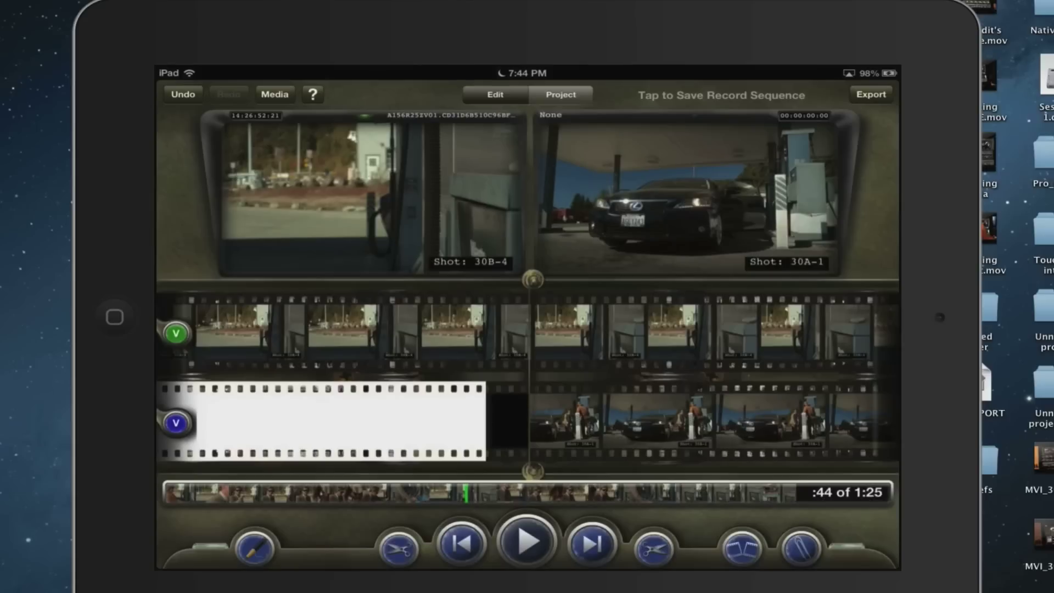
left_click_drag(384, 333, 574, 431)
left_click(275, 95)
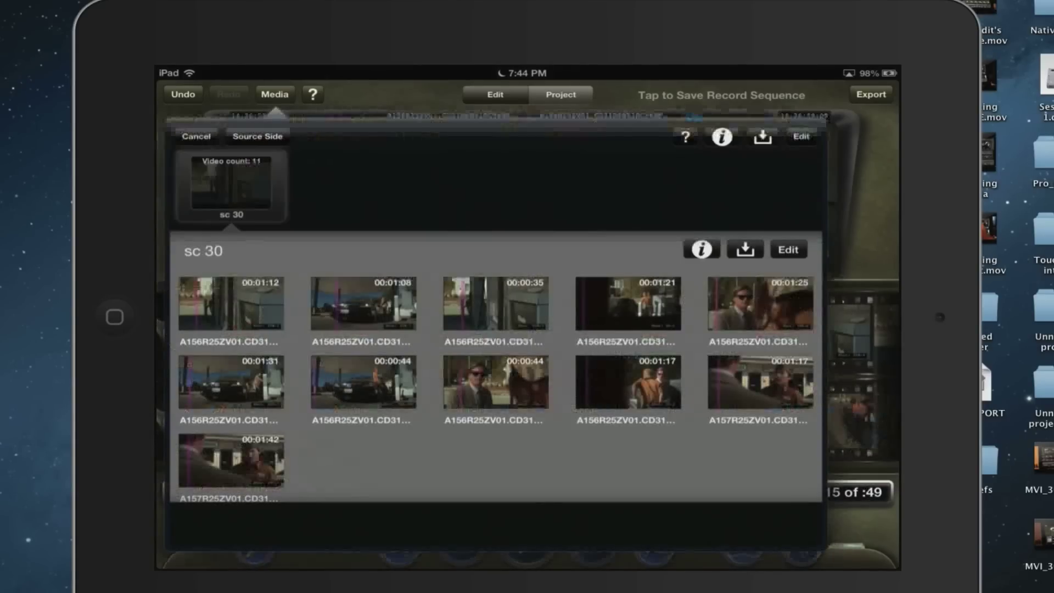
left_click(760, 382)
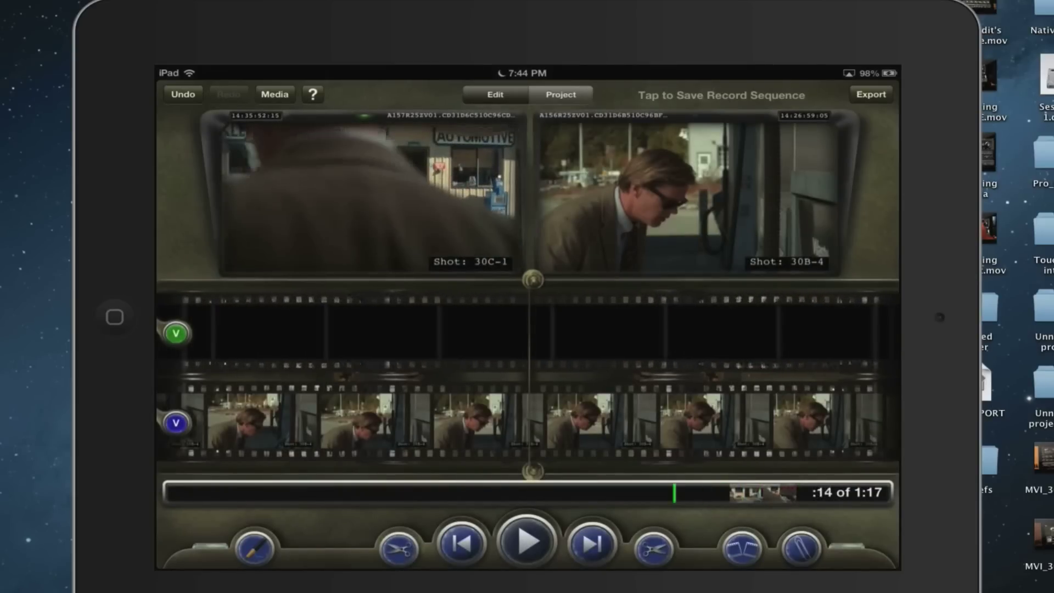
left_click_drag(343, 341, 541, 424)
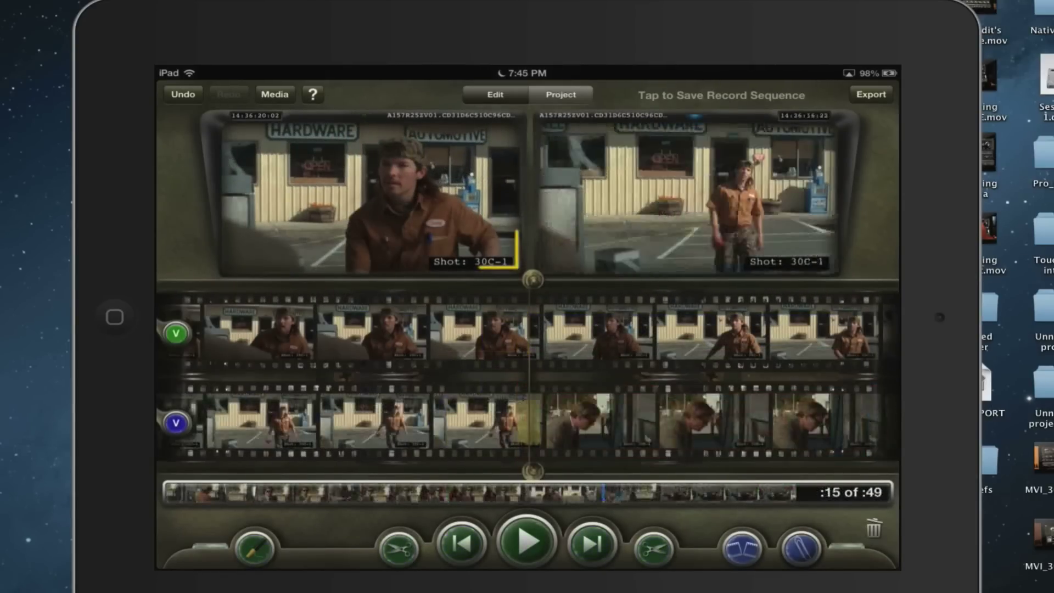
left_click_drag(600, 332, 600, 427)
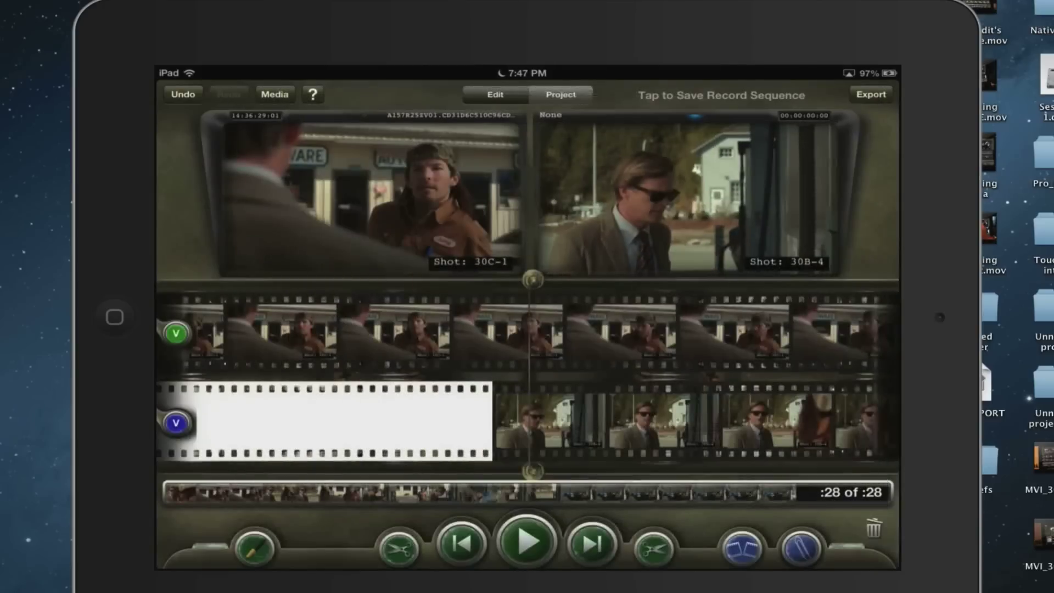
Title the 28-second record sequence 'Sc 30 Rough' and save it into a new 'cuts' collection
left_click(254, 548)
left_click(721, 95)
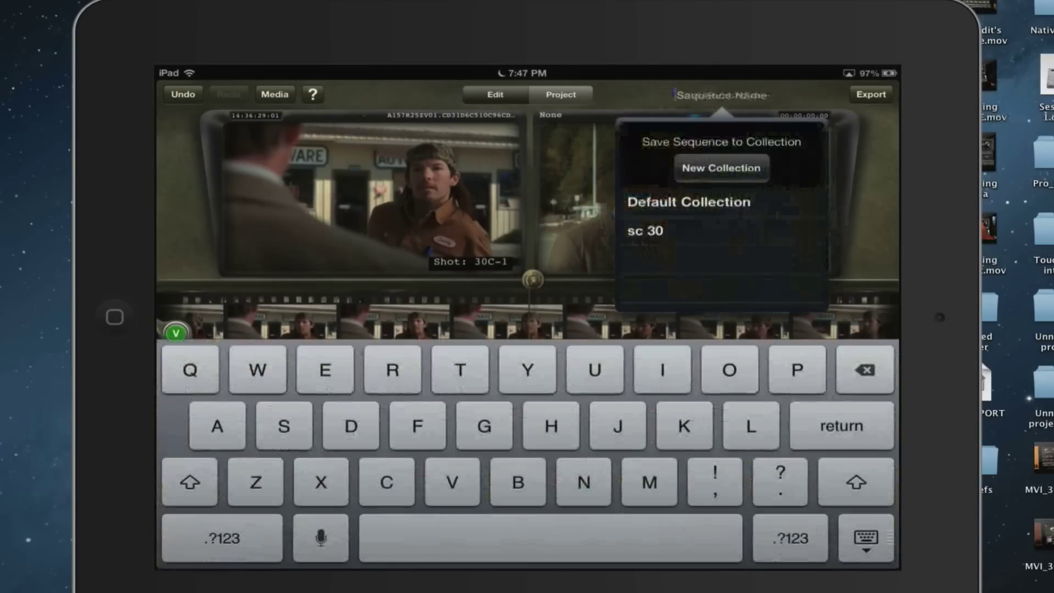
type("Sc ")
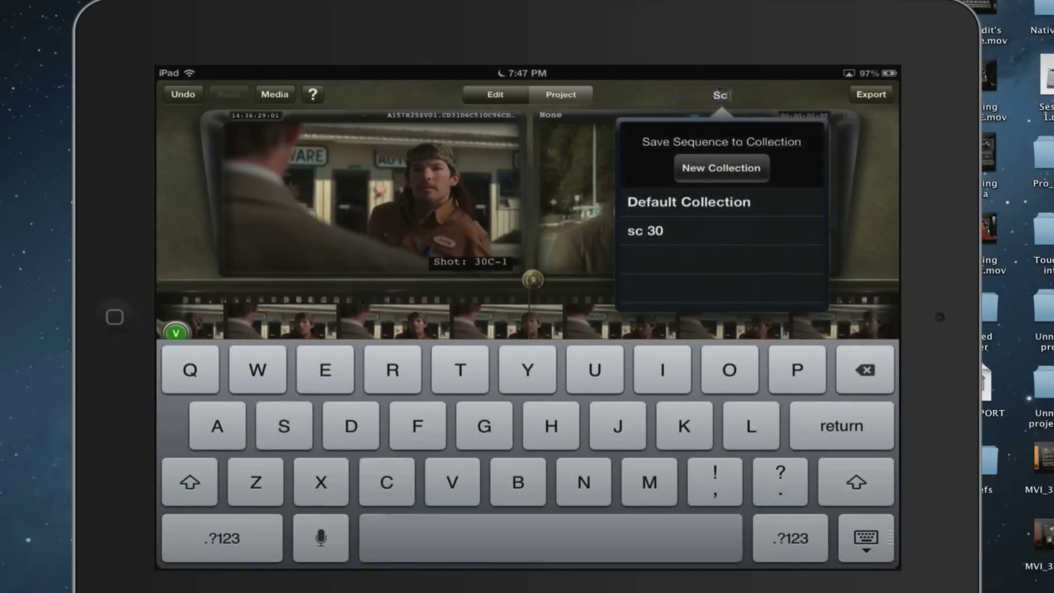
type("30 Rough")
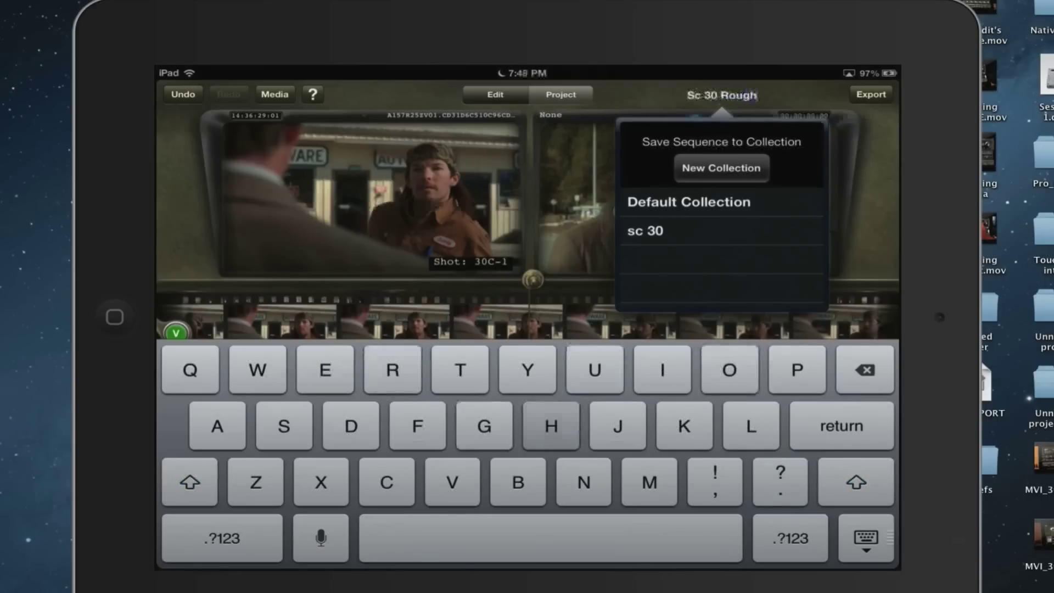
left_click(721, 168)
type("cuts")
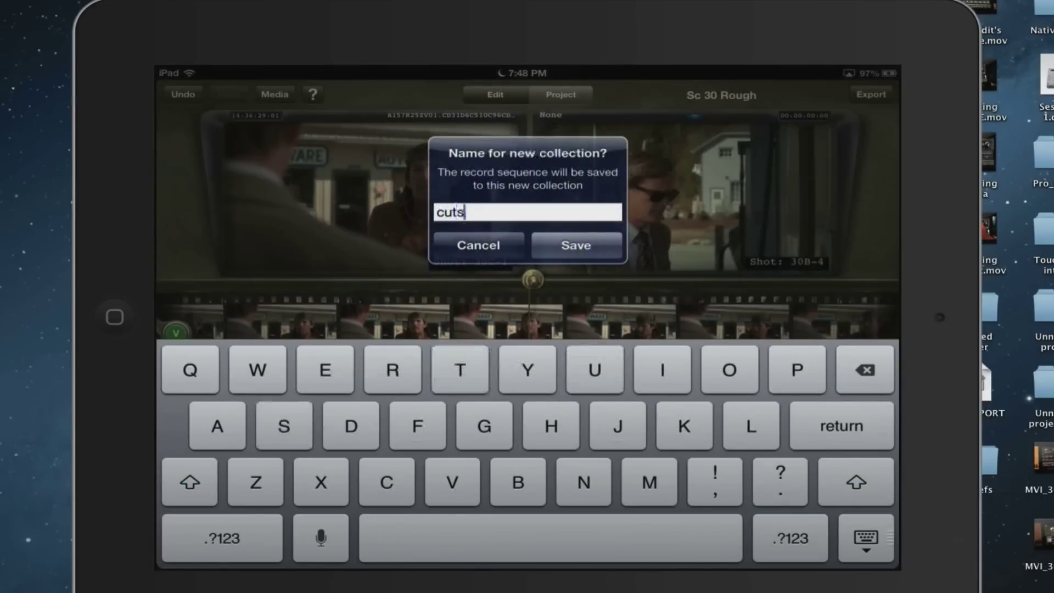
key("Return")
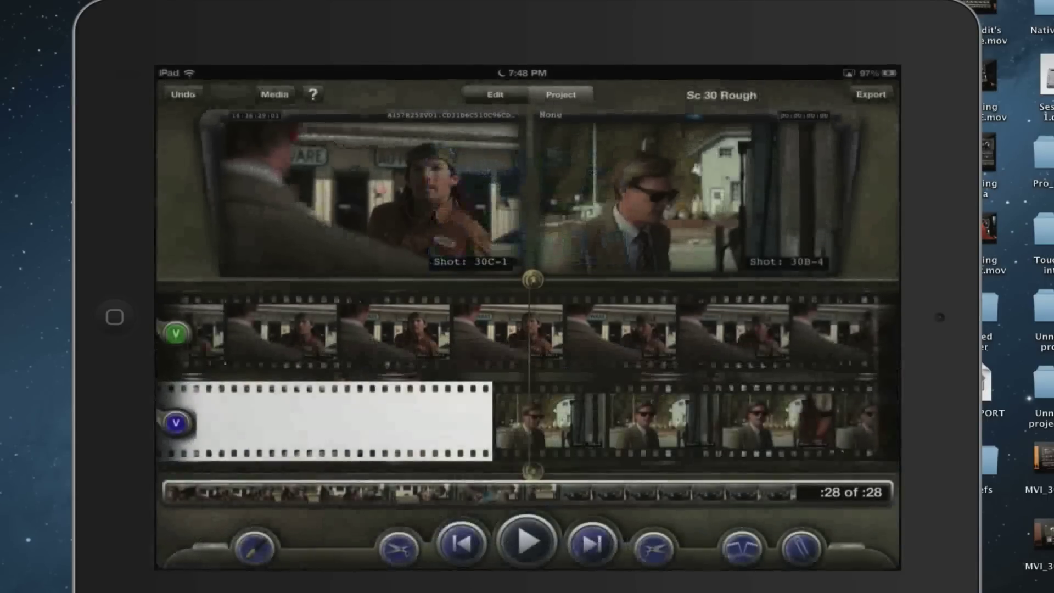
left_click(871, 94)
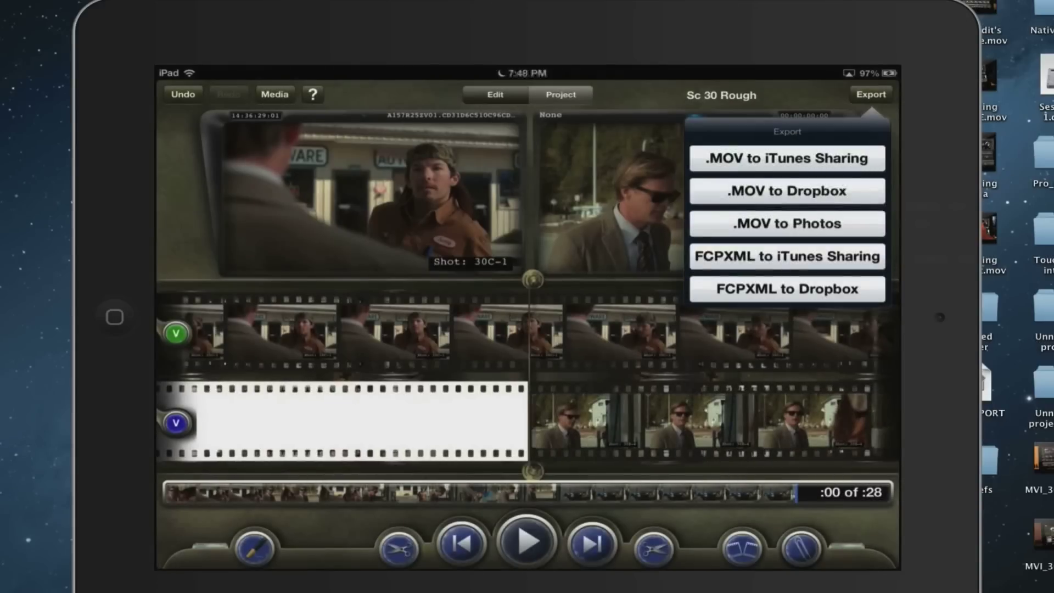
Export Sc 30 Rough as FCPXML to iTunes Sharing with the media files included
left_click(787, 289)
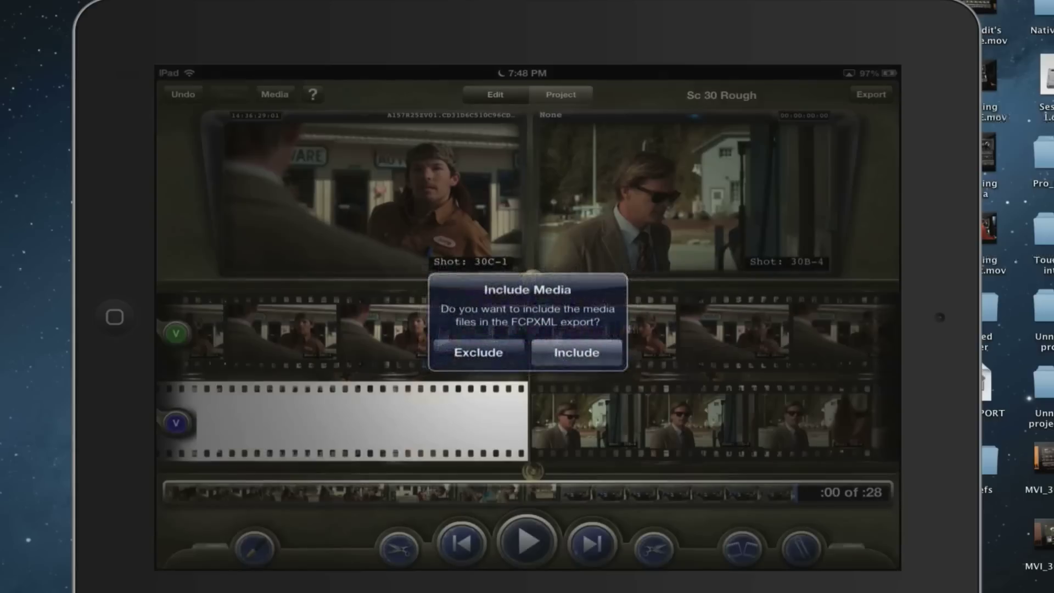
left_click(576, 352)
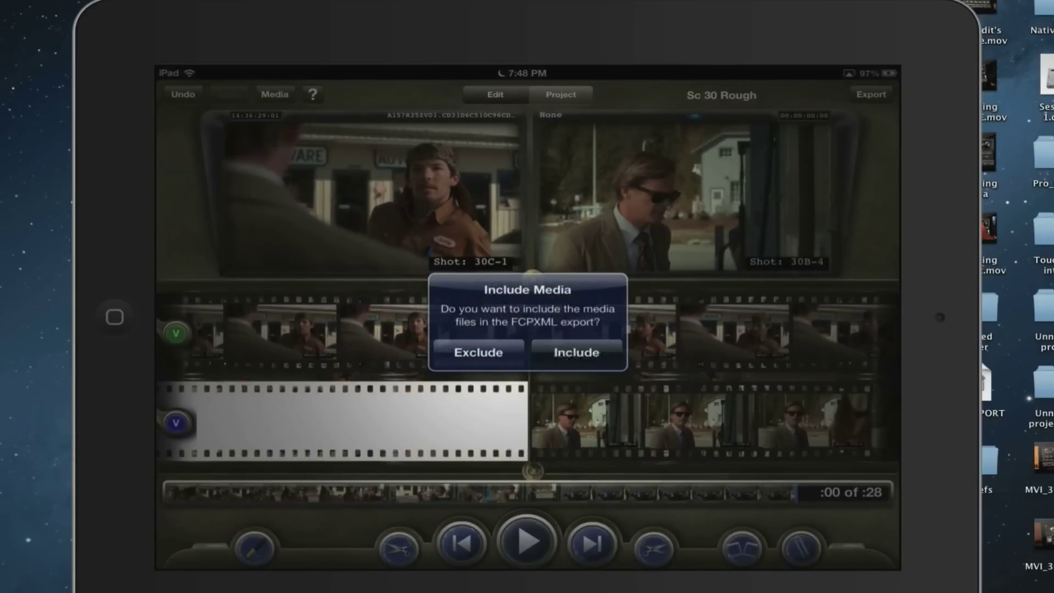